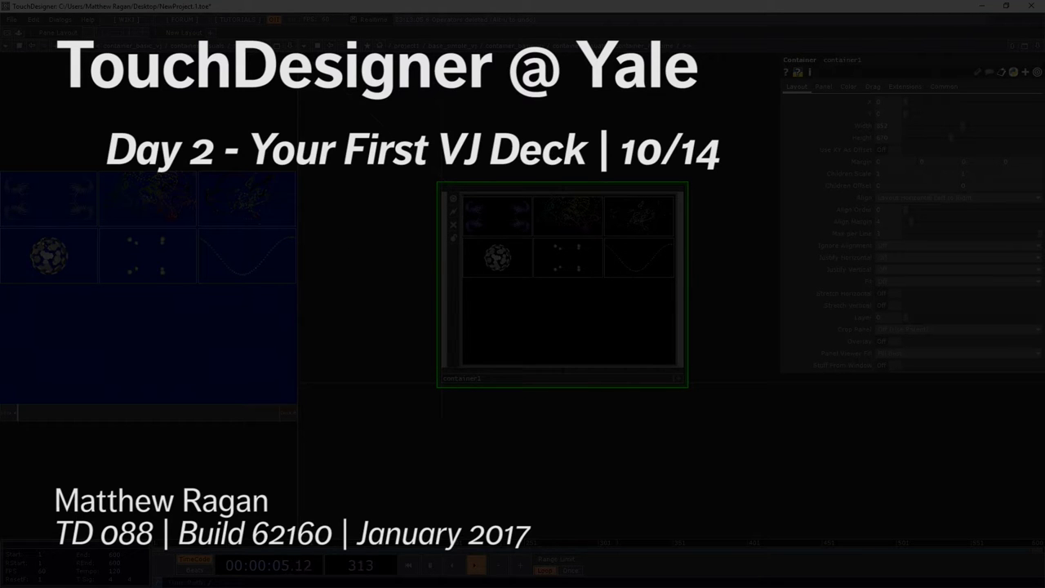
# Go inside the button_master1 component in the container1 network
pyautogui.scroll(5, 550, 265)
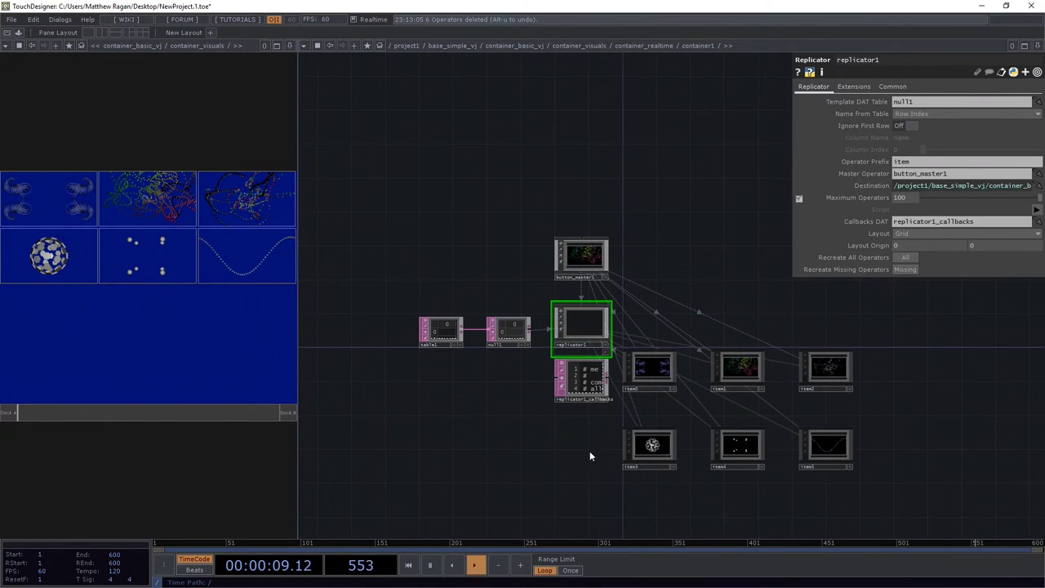
pyautogui.moveTo(539, 254); pyautogui.dragTo(614, 320)
pyautogui.scroll(6, 613, 320)
pyautogui.moveTo(520, 305); pyautogui.dragTo(465, 332)
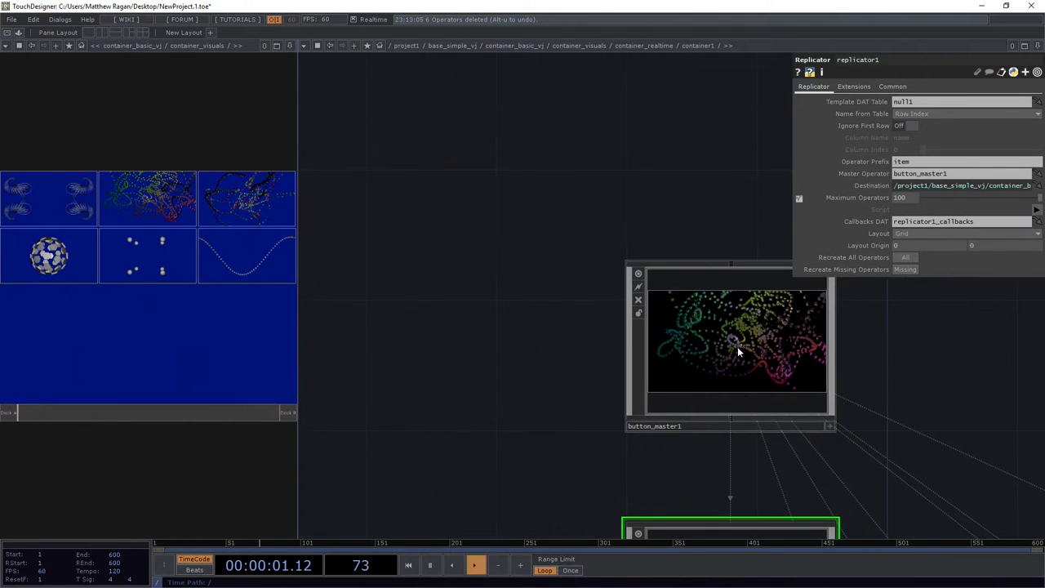
pyautogui.moveTo(713, 489); pyautogui.dragTo(573, 474)
pyautogui.scroll(5, 602, 319)
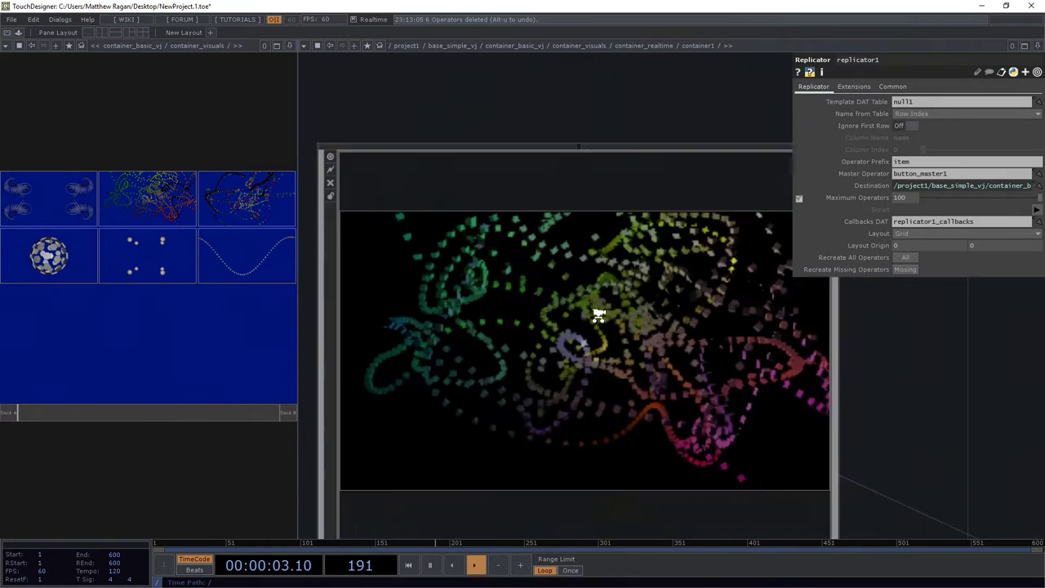
pyautogui.scroll(3, 536, 237)
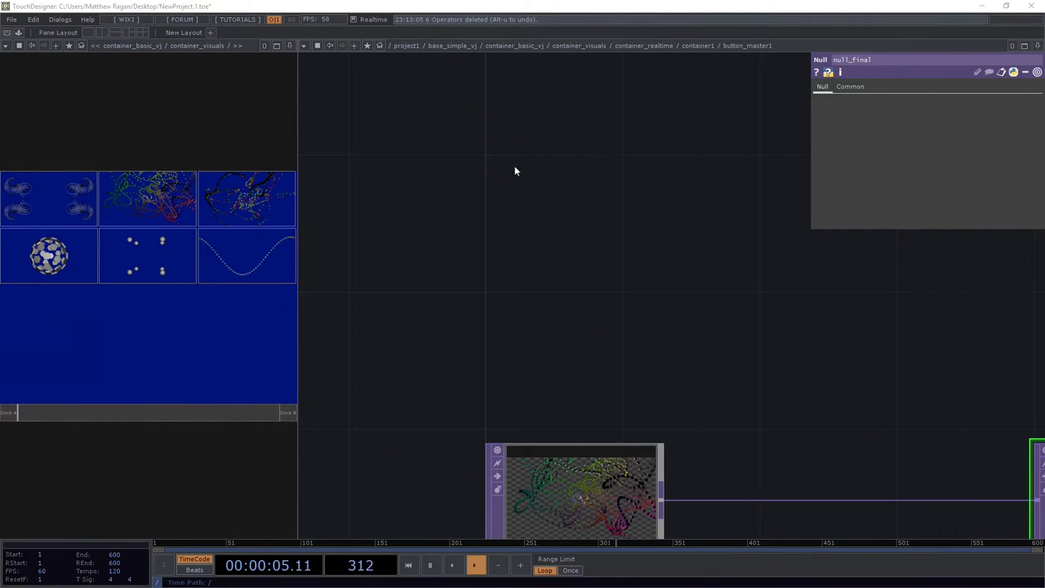
# Add a Panel CHOP above cacheselect1 inside button_master1
pyautogui.press('Tab')
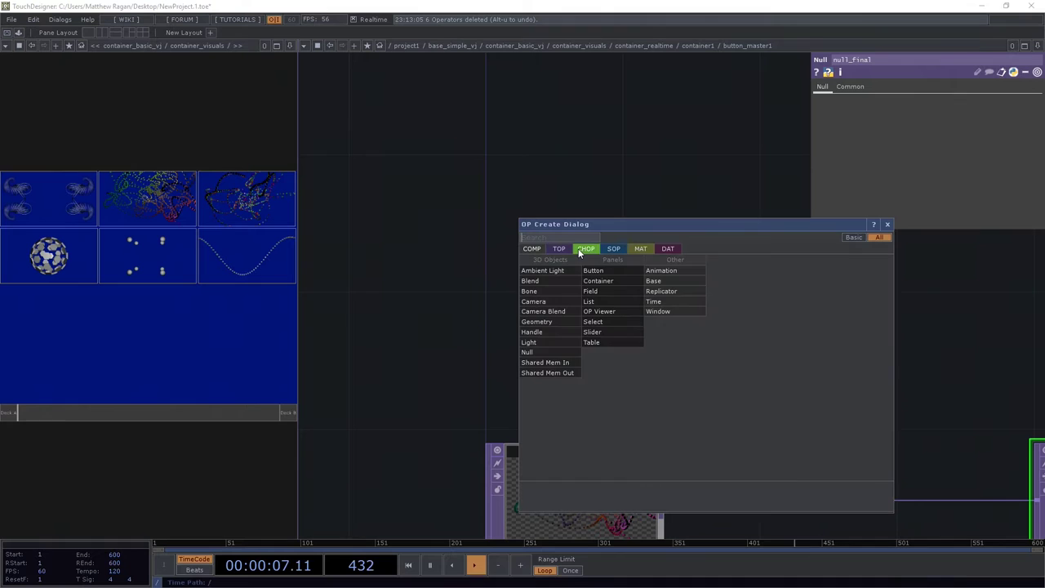
pyautogui.click(582, 249)
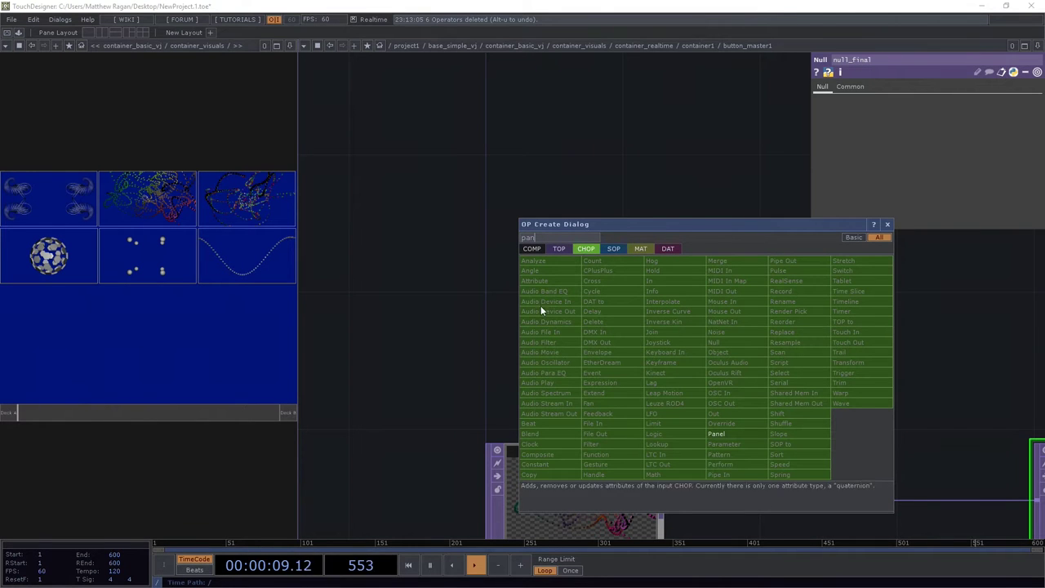
pyautogui.click(719, 434)
pyautogui.click(601, 183)
pyautogui.scroll(2, 583, 287)
pyautogui.moveTo(596, 211); pyautogui.dragTo(541, 162)
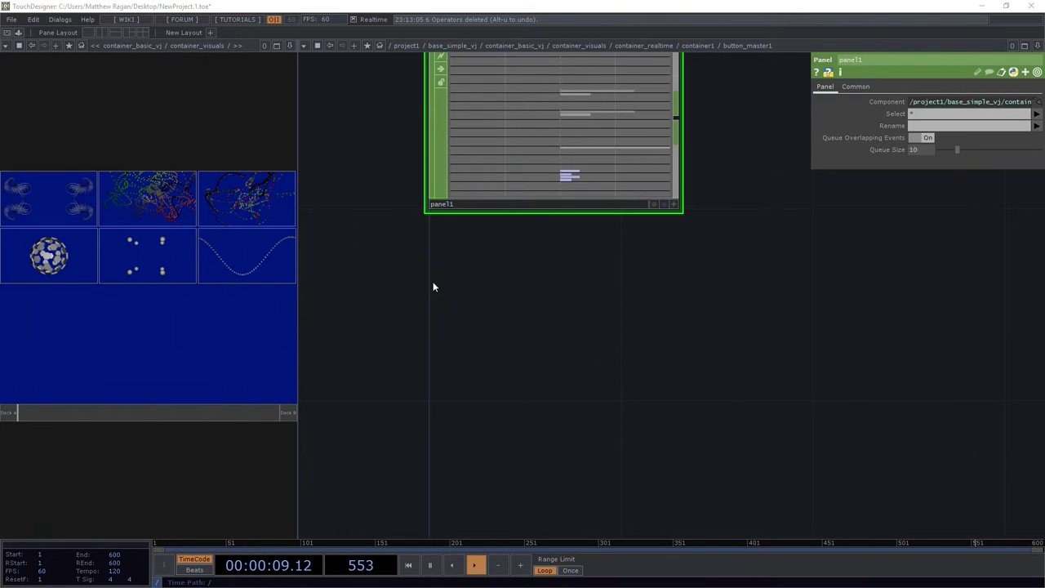
# Limit the Panel CHOP to the rollover channel and show the button's panel in a floating viewer
pyautogui.scroll(4, 629, 269)
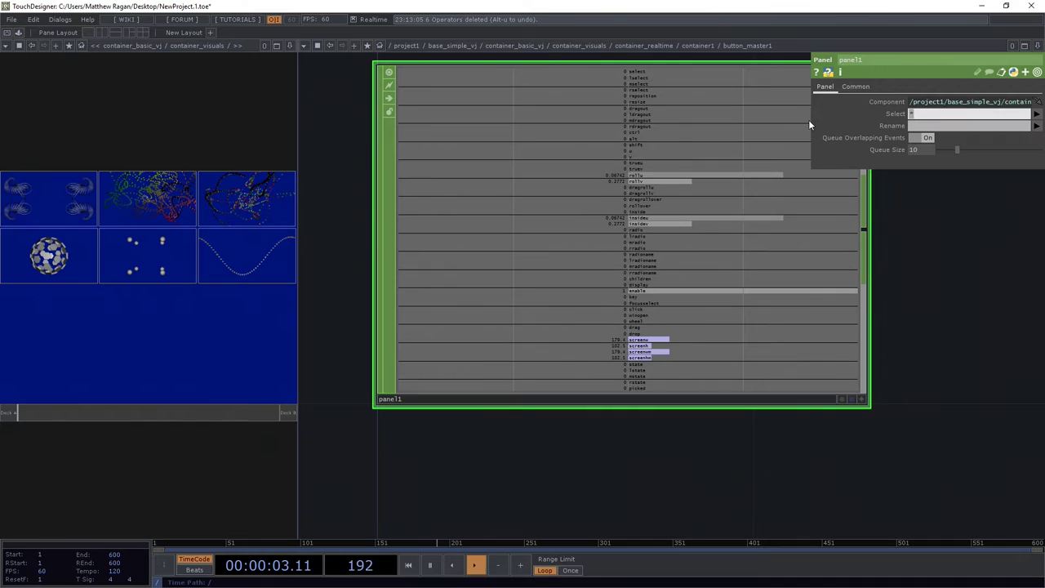
pyautogui.write('rollover')
pyautogui.press('Return')
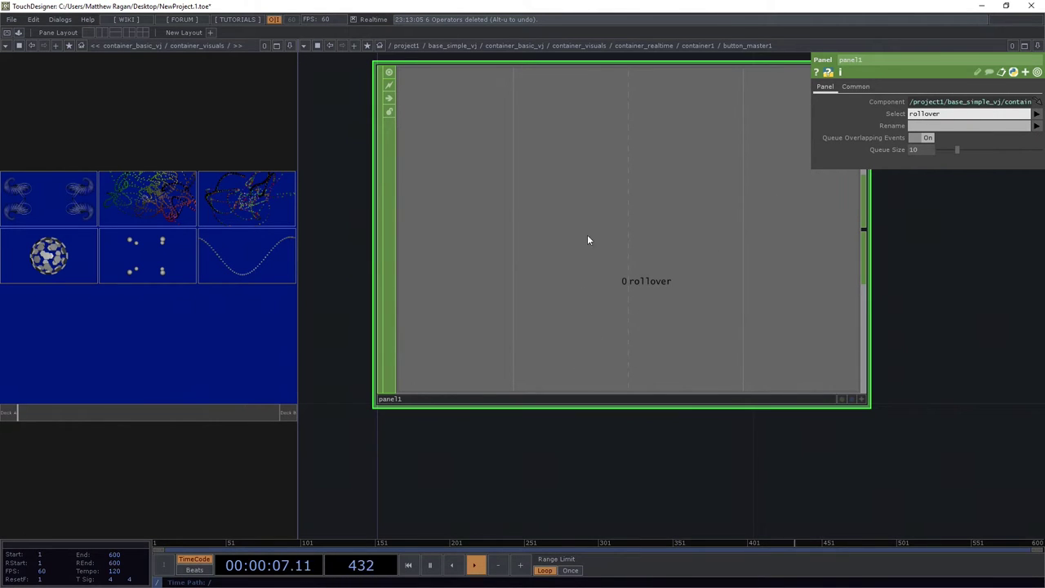
pyautogui.click(318, 46)
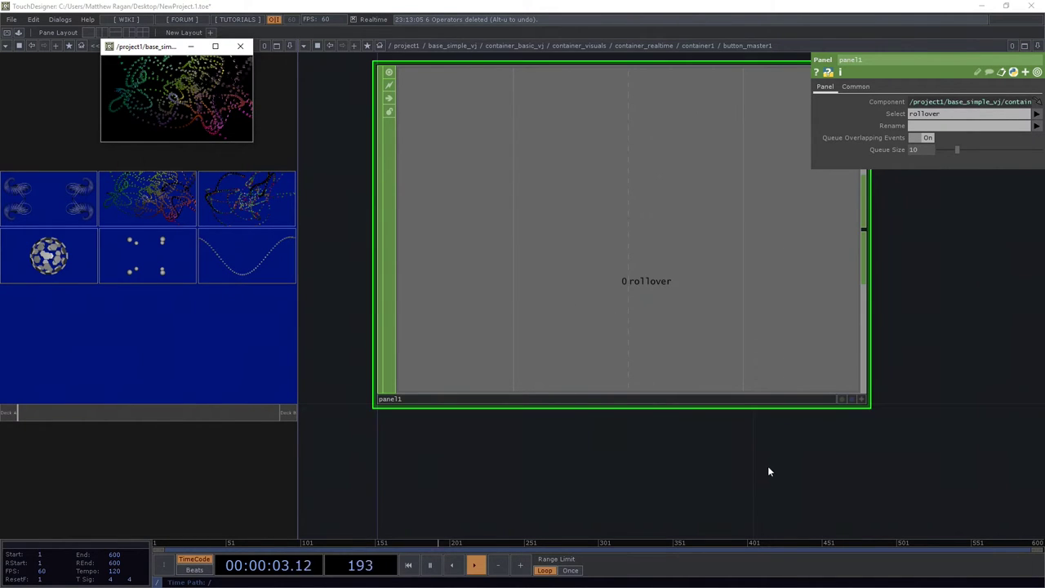
pyautogui.scroll(-4, 770, 471)
pyautogui.moveTo(770, 471); pyautogui.dragTo(657, 121)
pyautogui.scroll(-3, 699, 293)
pyautogui.moveTo(704, 302); pyautogui.dragTo(639, 163)
pyautogui.press('Tab')
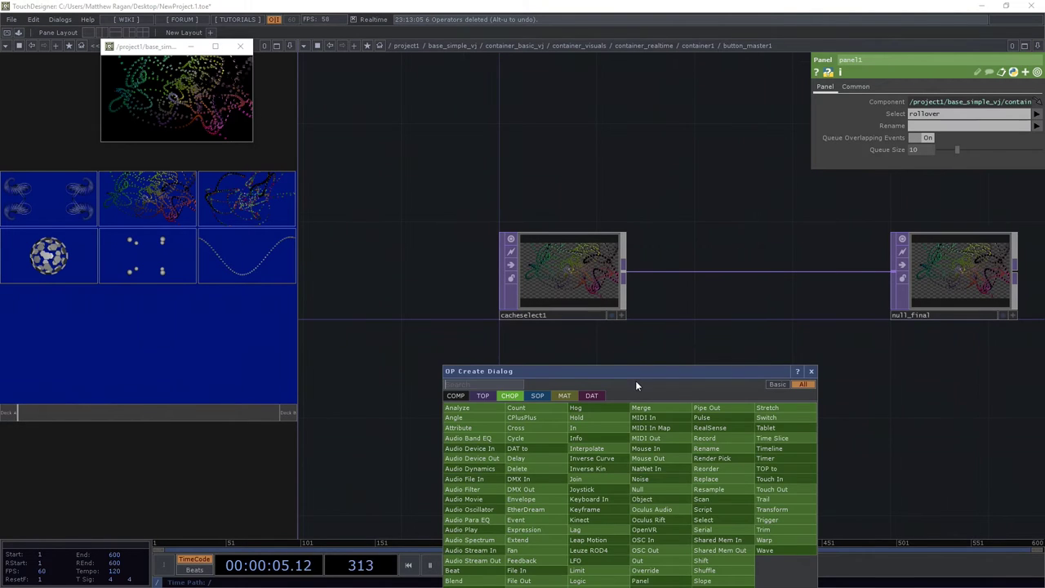
pyautogui.moveTo(439, 175); pyautogui.dragTo(546, 209)
# Go up to the container1 network and add a Constant TOP beside button_master1
pyautogui.scroll(-10, 545, 208)
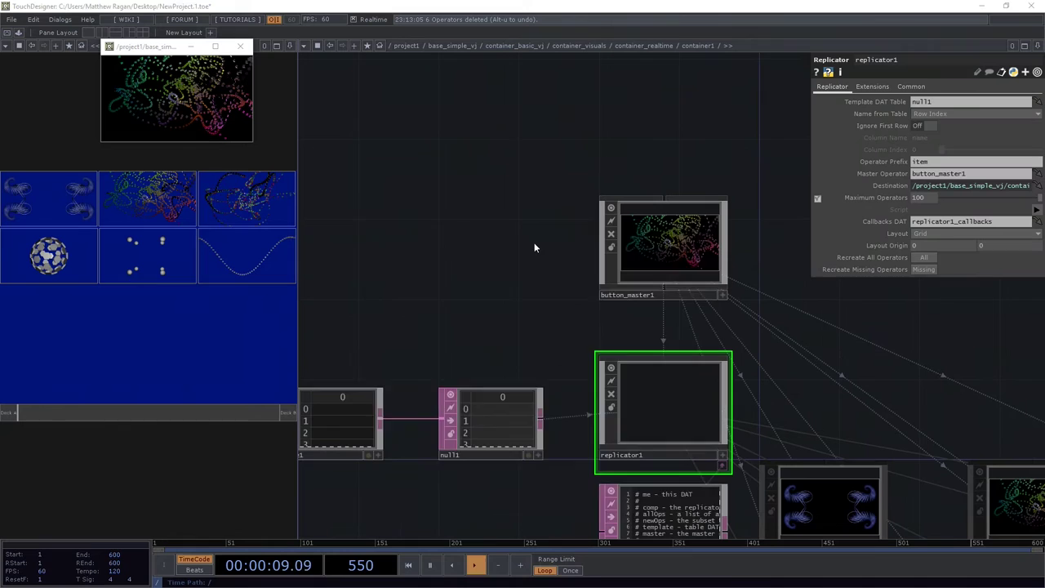
pyautogui.press('Tab')
pyautogui.click(382, 257)
pyautogui.write('con')
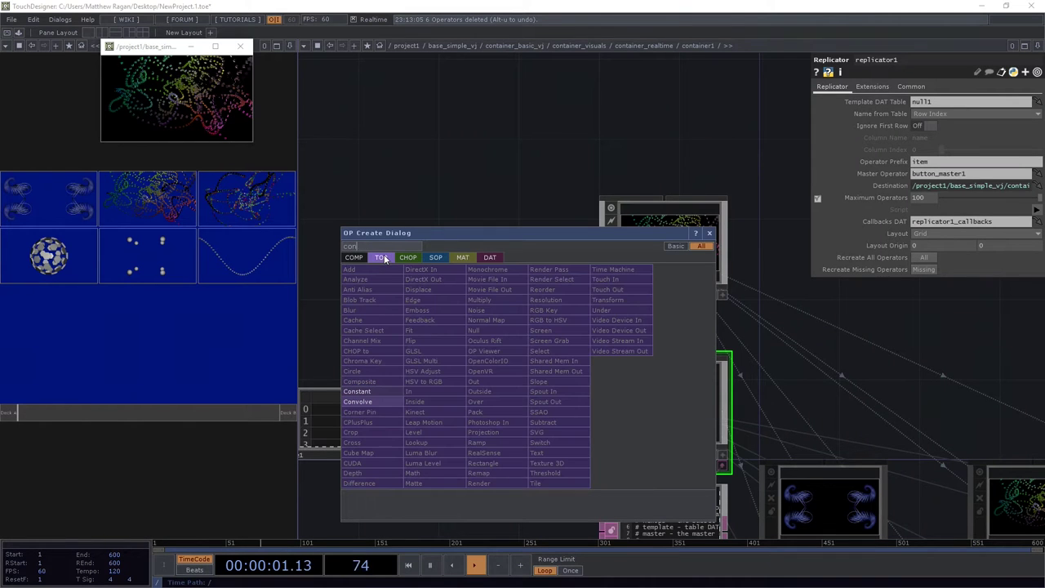
pyautogui.press('Return')
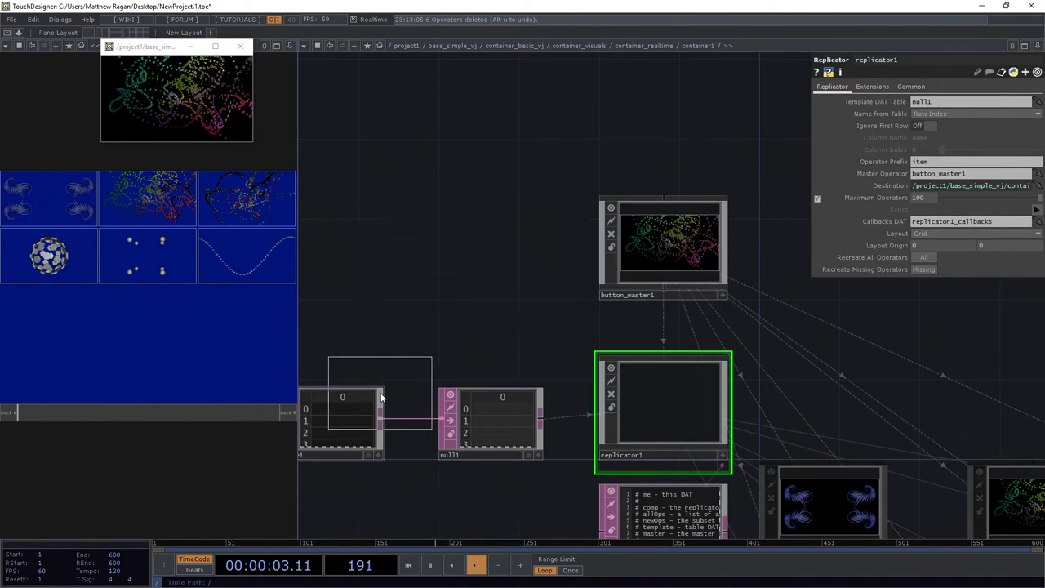
pyautogui.click(444, 262)
pyautogui.moveTo(443, 262); pyautogui.dragTo(469, 193)
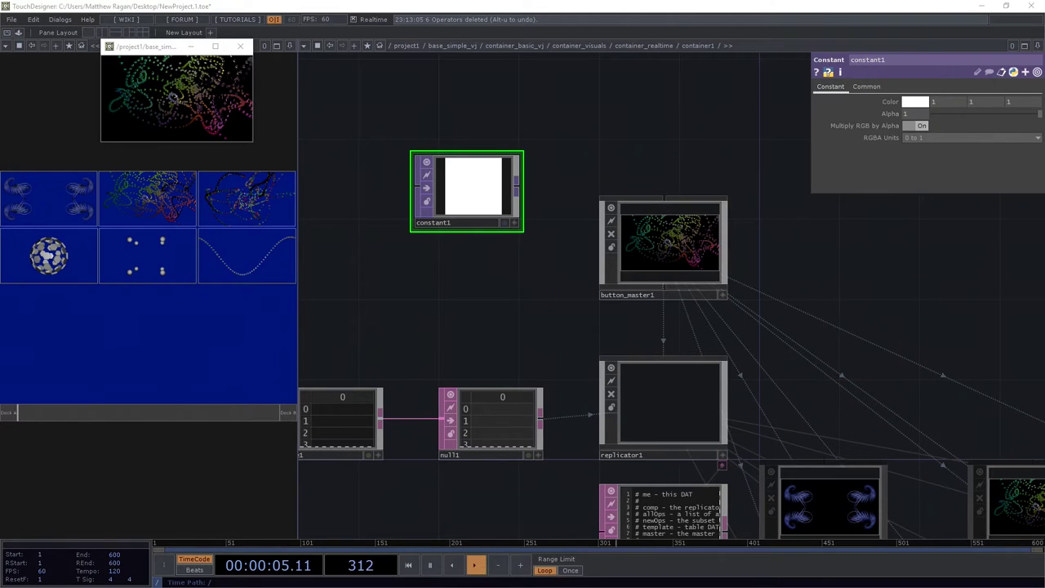
# Go back inside button_master1 and add a Select TOP aligned below cacheselect1
pyautogui.scroll(3, 482, 200)
pyautogui.moveTo(476, 204); pyautogui.dragTo(512, 307)
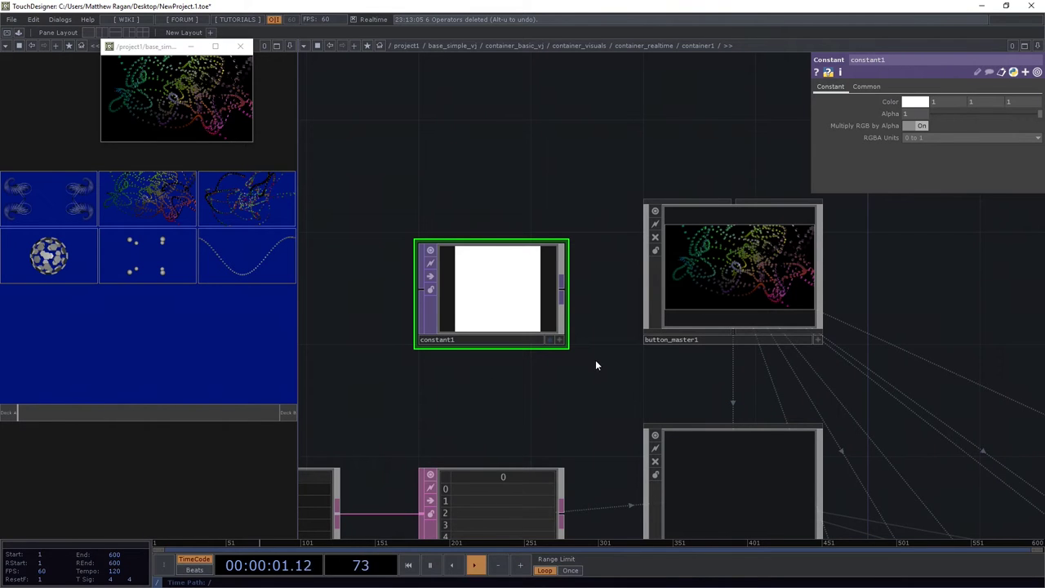
pyautogui.moveTo(616, 373); pyautogui.dragTo(505, 414)
pyautogui.moveTo(645, 371); pyautogui.dragTo(669, 355, button='middle')
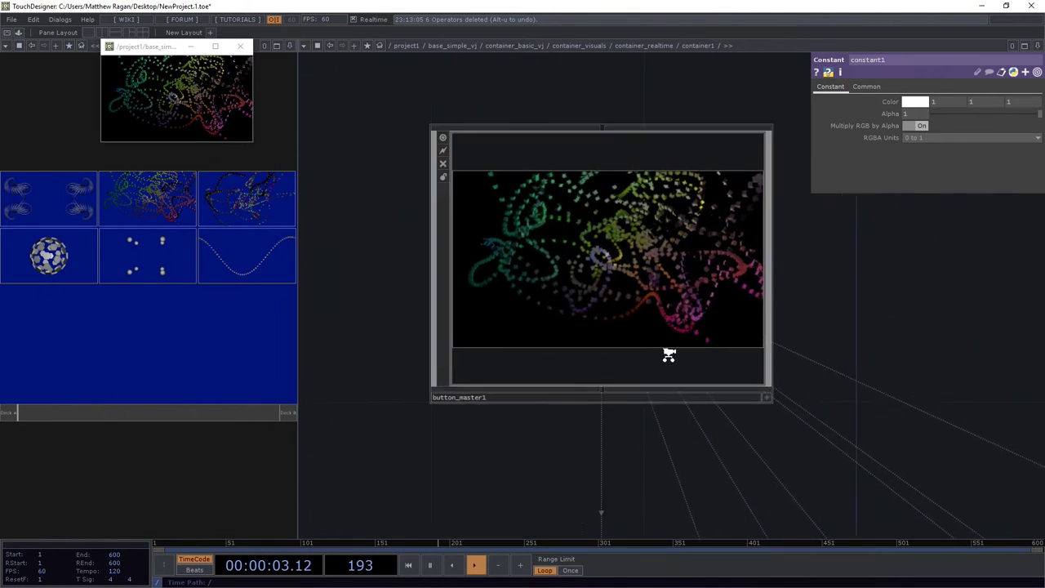
pyautogui.scroll(3, 669, 356)
pyautogui.press('Tab')
pyautogui.write('se')
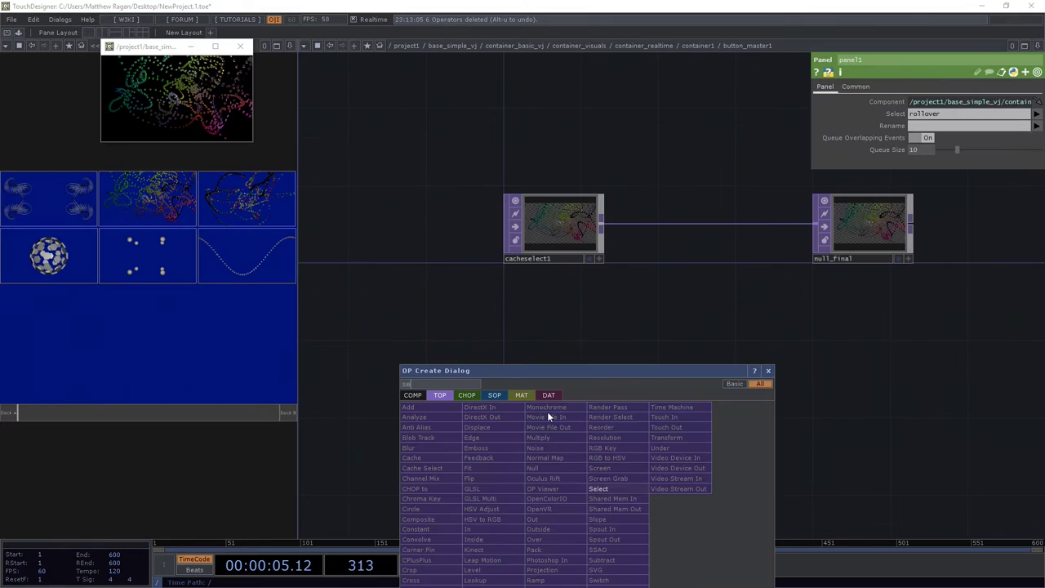
pyautogui.click(601, 488)
pyautogui.click(580, 363)
pyautogui.scroll(3, 582, 368)
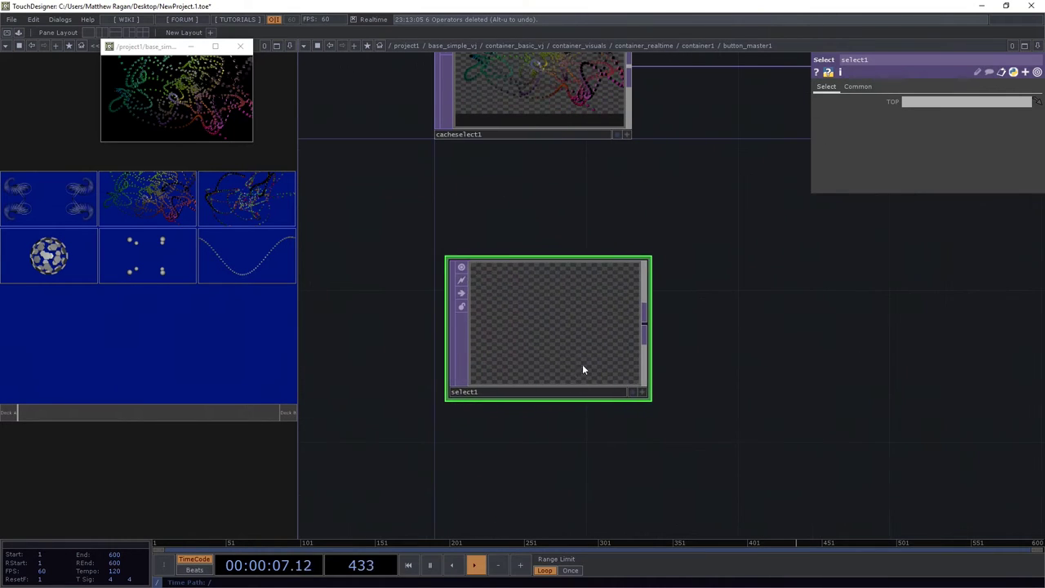
pyautogui.moveTo(583, 370); pyautogui.dragTo(568, 416)
# Point the Select TOP to ../constant1
pyautogui.click(931, 103)
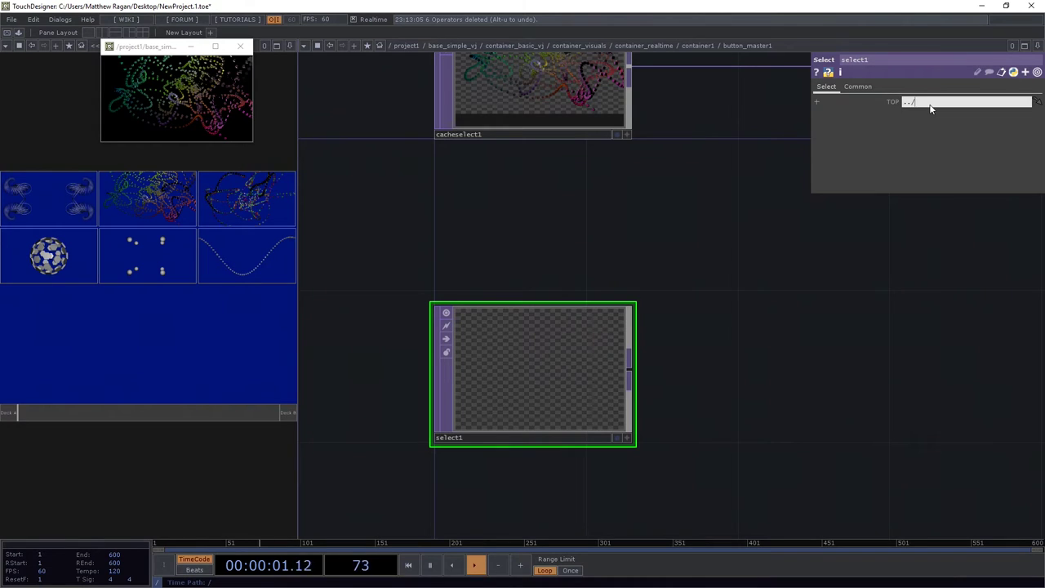
pyautogui.write('../constant1')
pyautogui.press('Return')
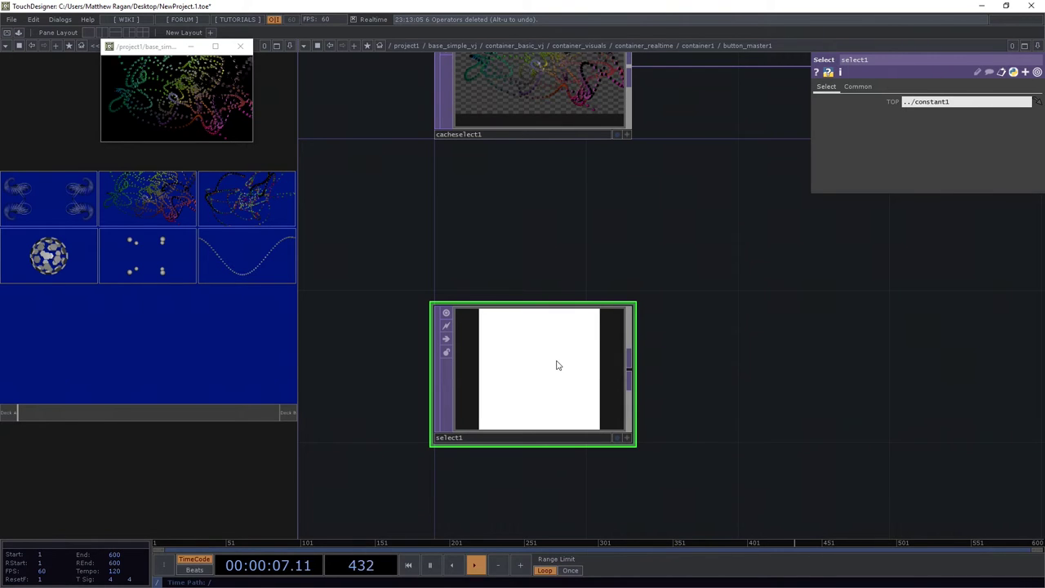
# Return to the container1 network and set the Constant TOP's alpha to 0.2
pyautogui.moveTo(542, 247); pyautogui.dragTo(618, 237)
pyautogui.press('u')
pyautogui.moveTo(457, 399); pyautogui.dragTo(618, 305)
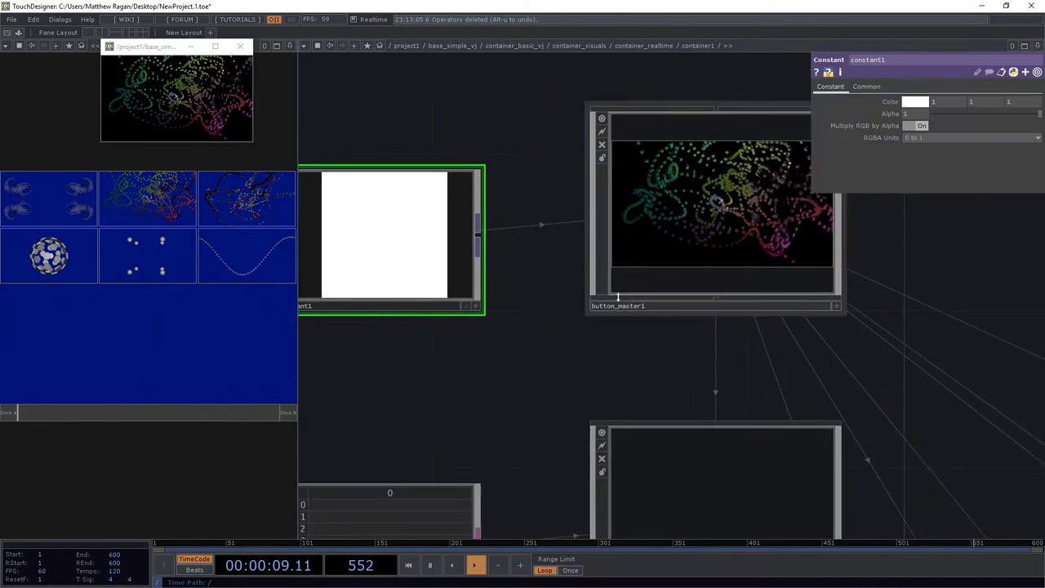
pyautogui.middleClick(426, 194)
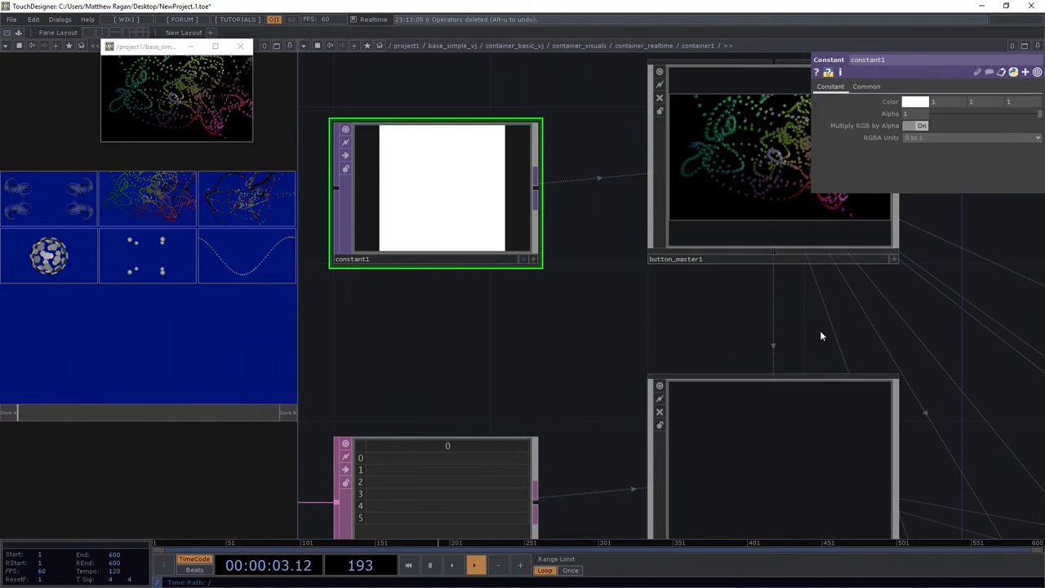
pyautogui.moveTo(821, 336); pyautogui.dragTo(680, 400)
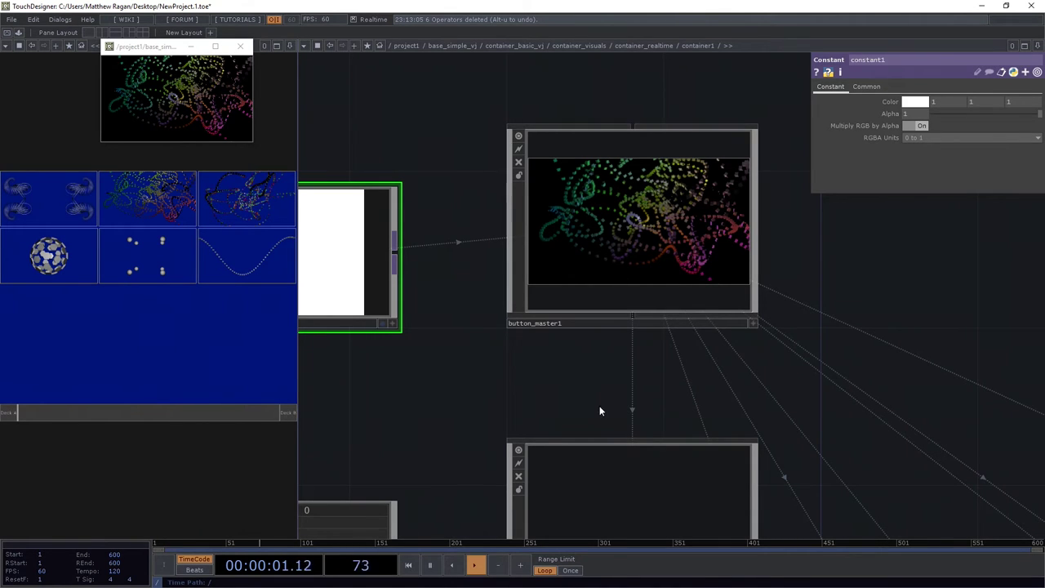
pyautogui.moveTo(594, 333); pyautogui.dragTo(585, 363)
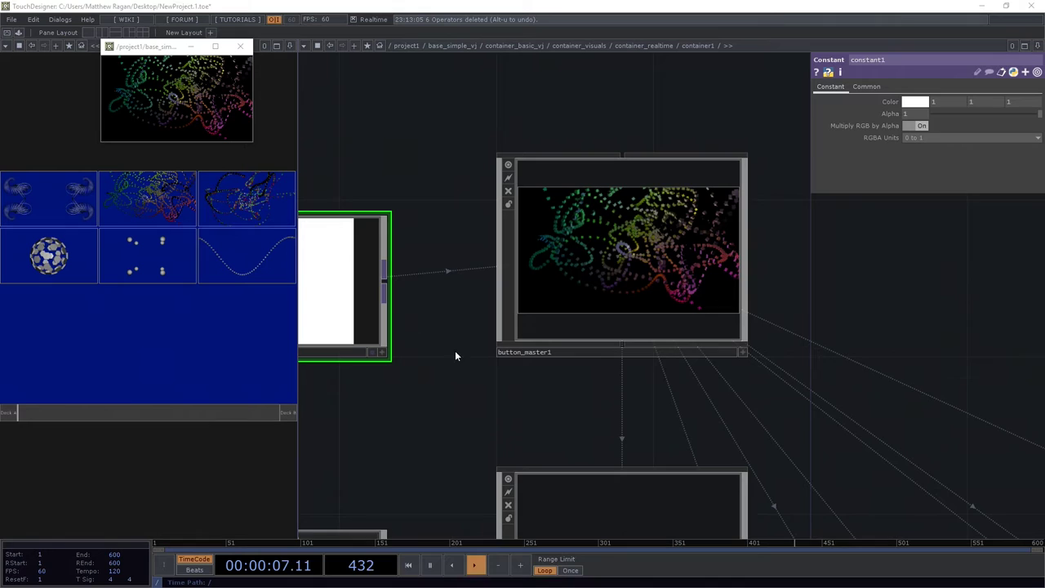
pyautogui.moveTo(528, 407); pyautogui.dragTo(672, 415)
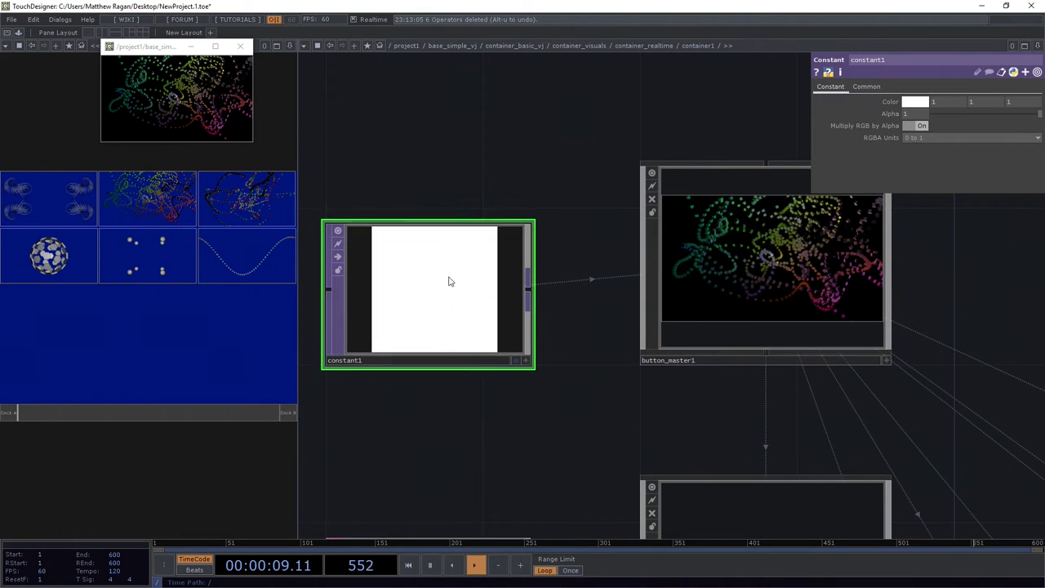
pyautogui.click(907, 114)
pyautogui.write('0.2')
pyautogui.press('Return')
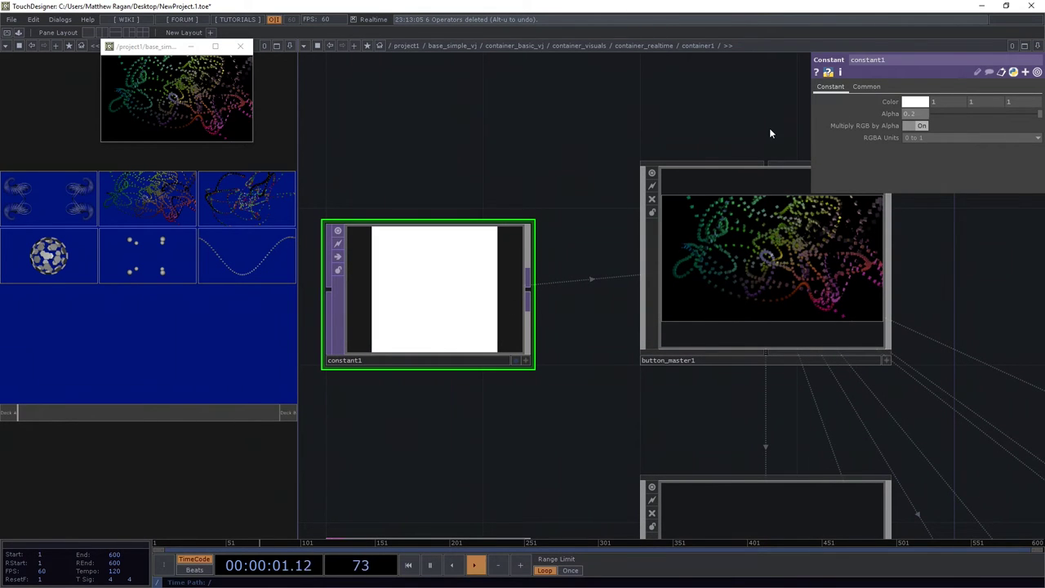
# Inside button_master1, add a Composite TOP between the Select TOP and null_final
pyautogui.moveTo(686, 127); pyautogui.dragTo(643, 280)
pyautogui.scroll(5, 754, 410)
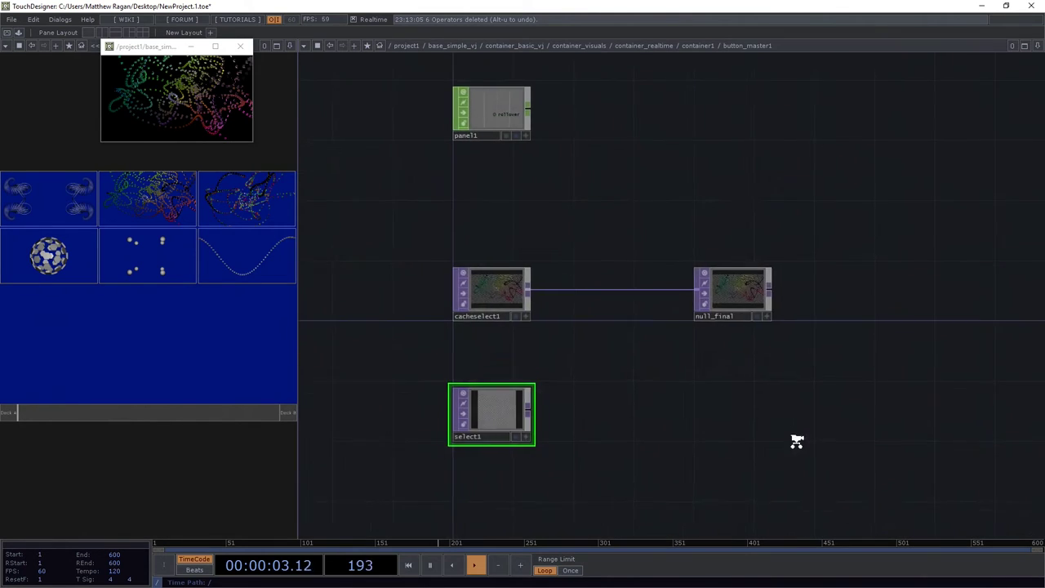
pyautogui.press('Tab')
pyautogui.write('c')
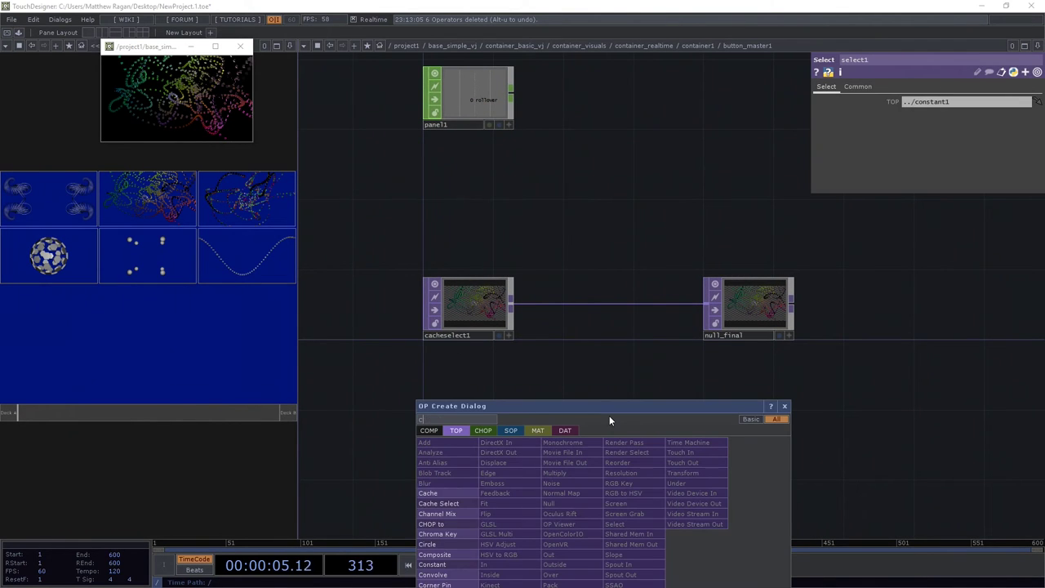
pyautogui.write('om')
pyautogui.click(473, 553)
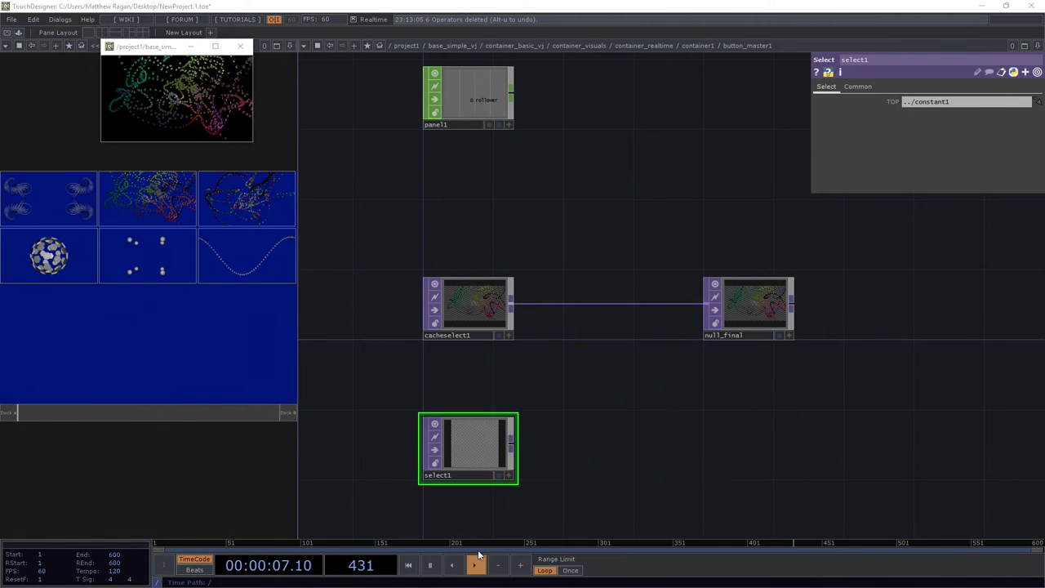
pyautogui.click(651, 406)
# Connect cacheselect1 as the first input and select1 as the second input of the Composite TOP
pyautogui.moveTo(512, 303); pyautogui.dragTo(579, 401)
pyautogui.click(606, 401)
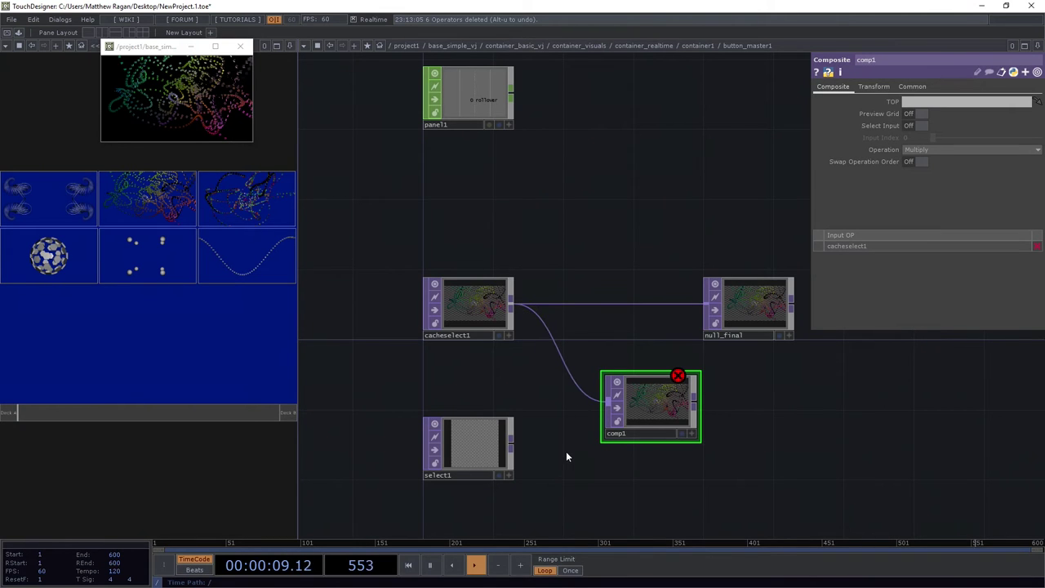
pyautogui.click(510, 441)
pyautogui.click(606, 404)
pyautogui.scroll(2, 655, 409)
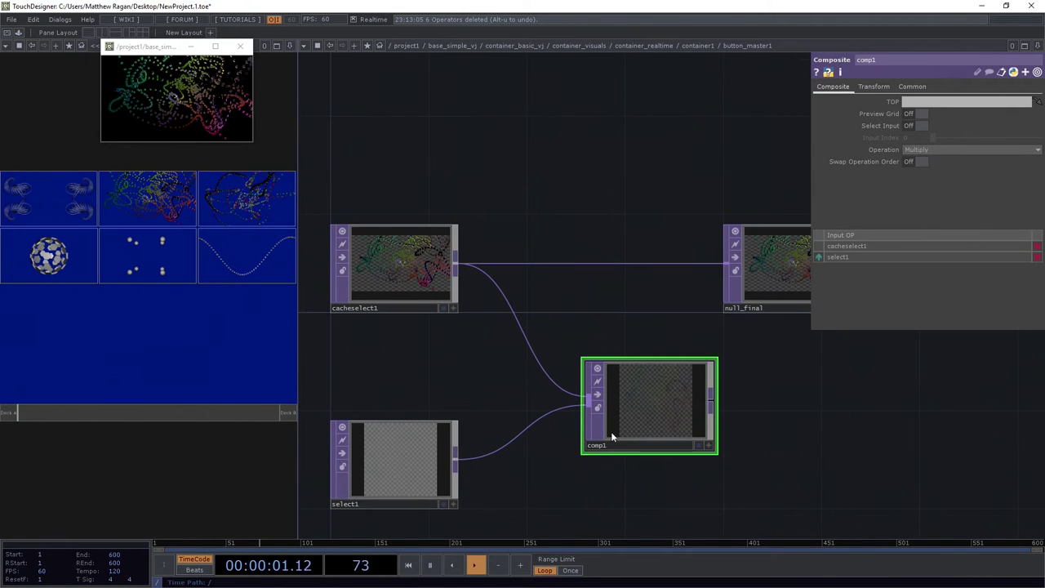
# Set comp1's operation to Under and its fixed layer to Input 1, and move the operator closer to its inputs
pyautogui.click(931, 151)
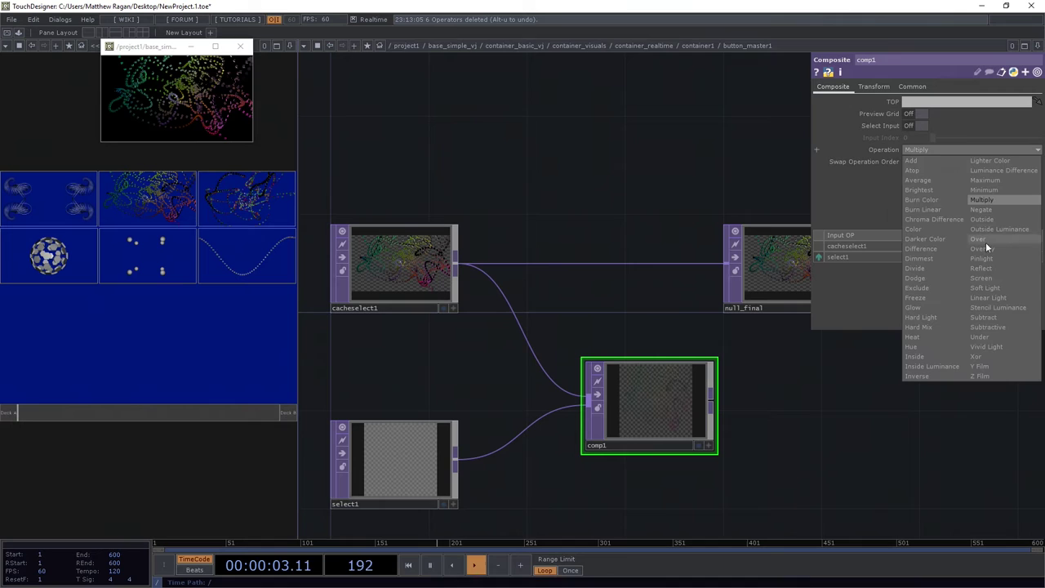
pyautogui.click(981, 337)
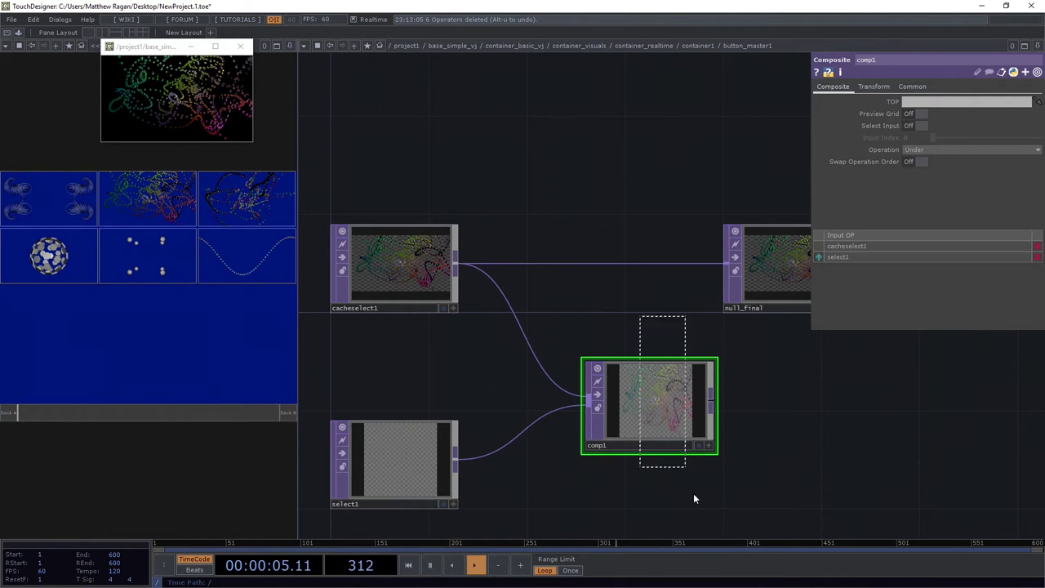
pyautogui.click(875, 86)
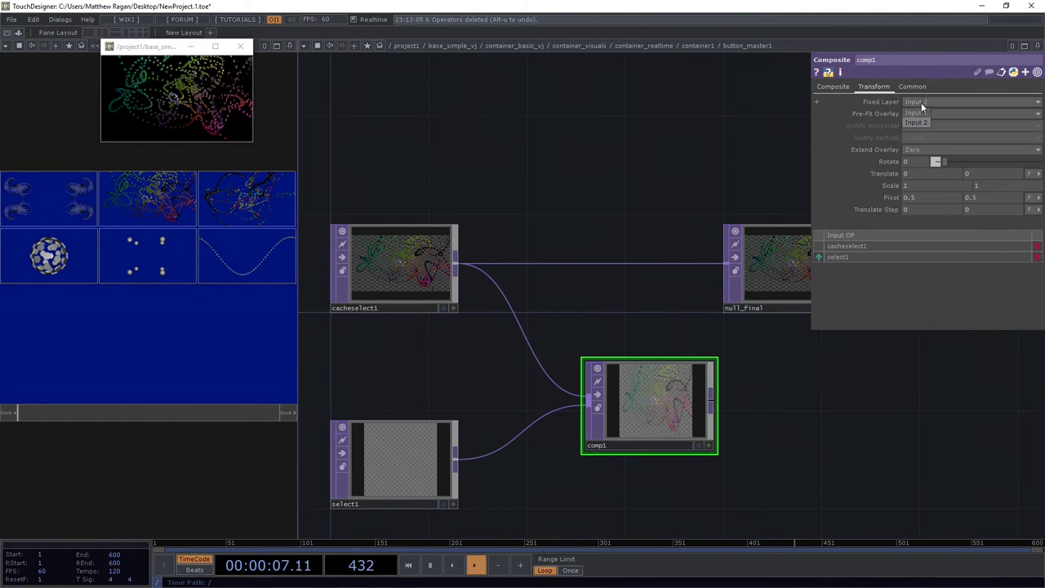
pyautogui.scroll(5, 656, 435)
pyautogui.moveTo(687, 427); pyautogui.dragTo(577, 348)
pyautogui.moveTo(674, 355); pyautogui.dragTo(586, 386)
pyautogui.scroll(-5, 585, 386)
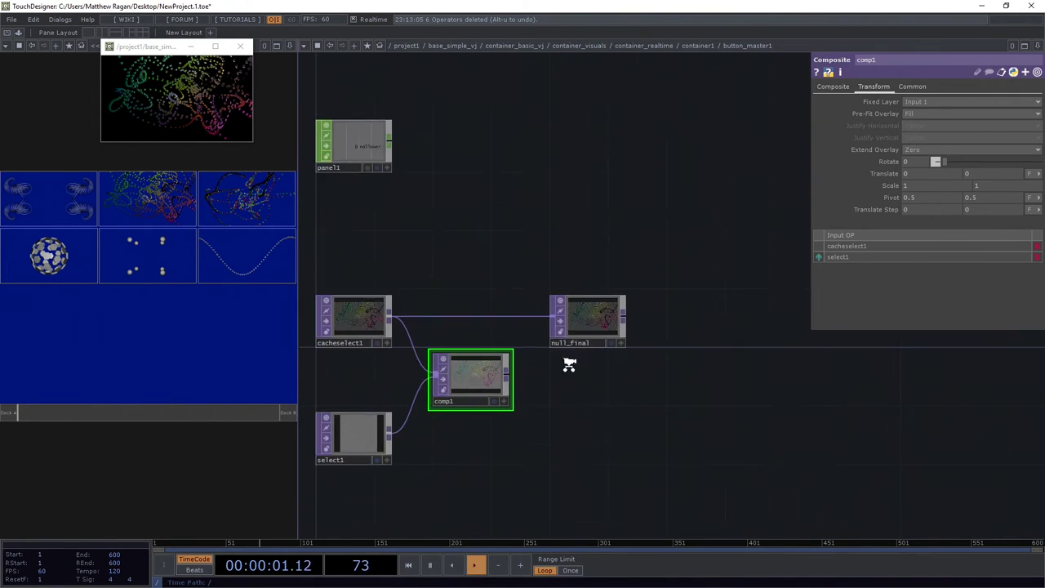
# Move null_final farther from comp1 and add a Switch TOP in the gap between them
pyautogui.moveTo(592, 340); pyautogui.dragTo(684, 338)
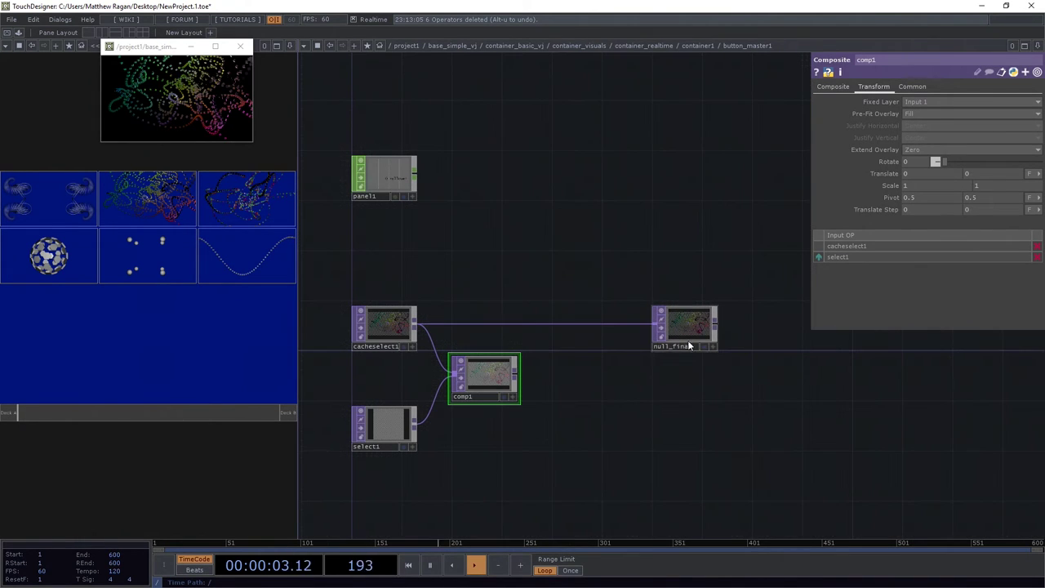
pyautogui.press('Tab')
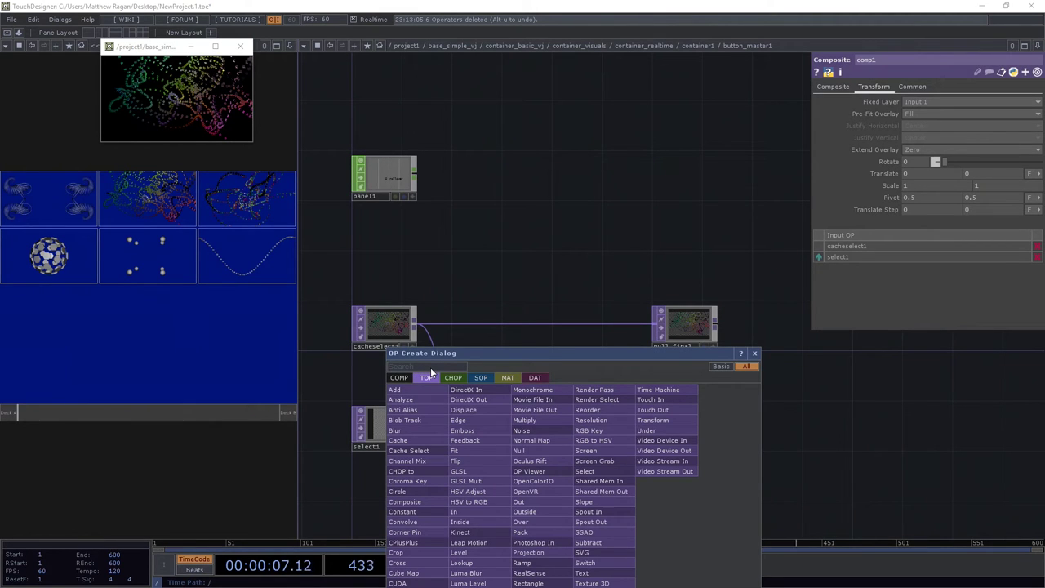
pyautogui.write('sw')
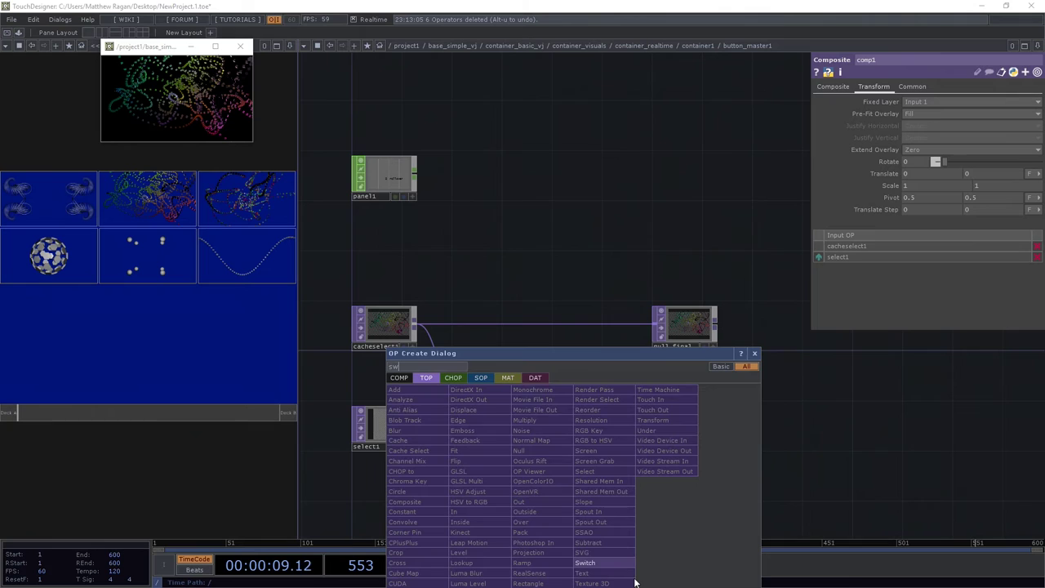
pyautogui.press('Return')
pyautogui.click(584, 368)
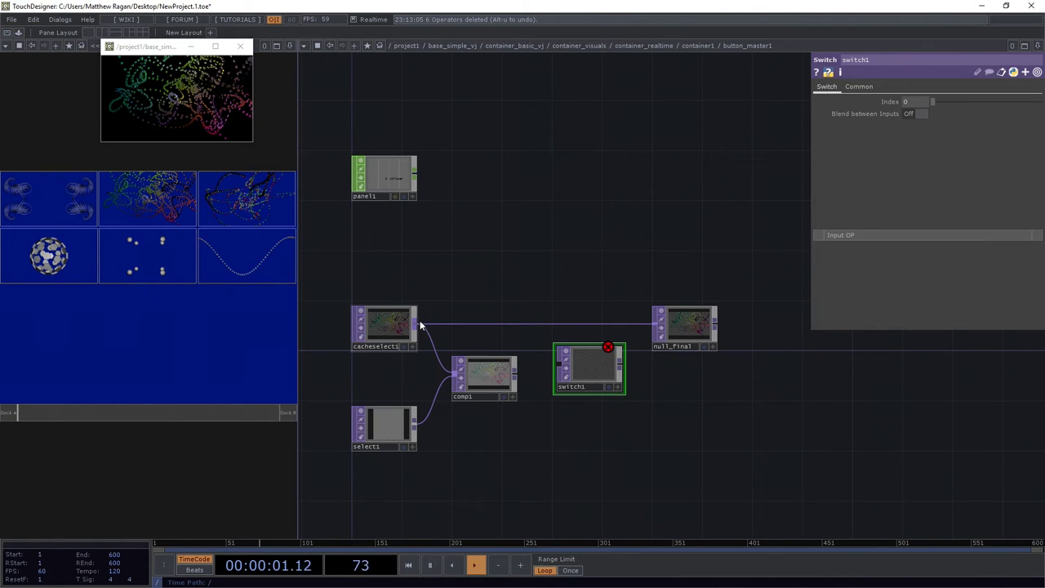
# Connect cacheselect1 and then comp1 into switch1, feed its output into null_final, and align it with the main chain
pyautogui.moveTo(419, 325); pyautogui.dragTo(557, 365)
pyautogui.scroll(3, 555, 359)
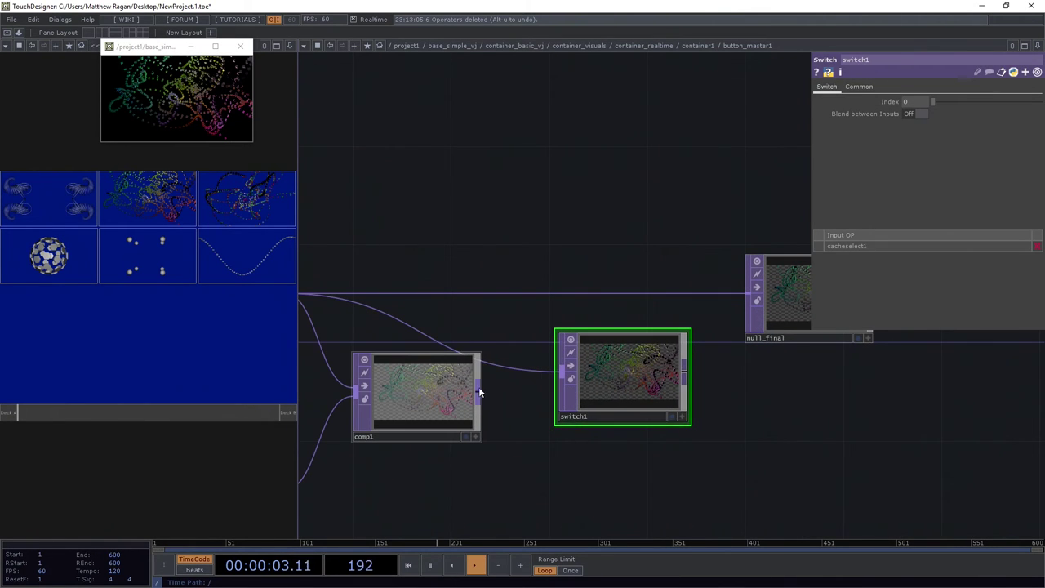
pyautogui.moveTo(481, 393); pyautogui.dragTo(560, 374)
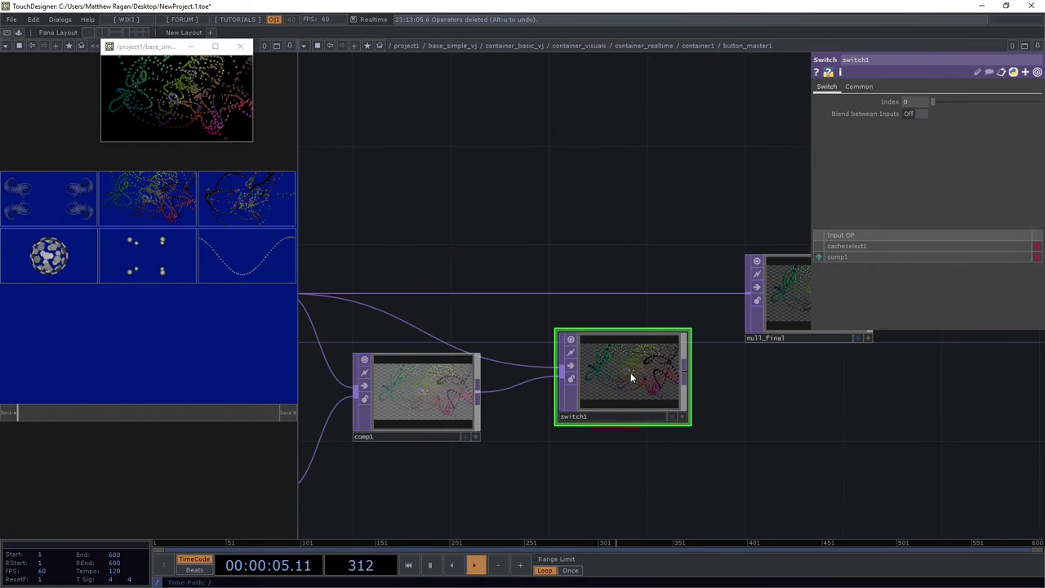
pyautogui.moveTo(684, 376); pyautogui.dragTo(747, 294)
pyautogui.moveTo(605, 386); pyautogui.dragTo(595, 305)
pyautogui.scroll(3, 600, 308)
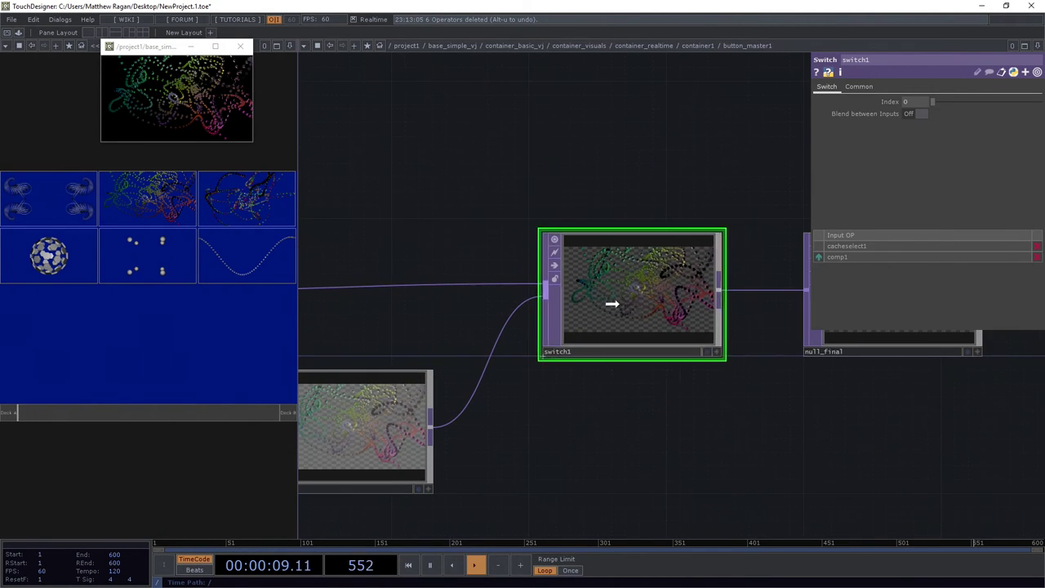
# Add a Null CHOP after panel1 and place it in line with panel1, directly above switch1
pyautogui.moveTo(578, 125); pyautogui.dragTo(548, 368)
pyautogui.scroll(-3, 523, 355)
pyautogui.moveTo(499, 343); pyautogui.dragTo(666, 327)
pyautogui.middleClick(479, 224)
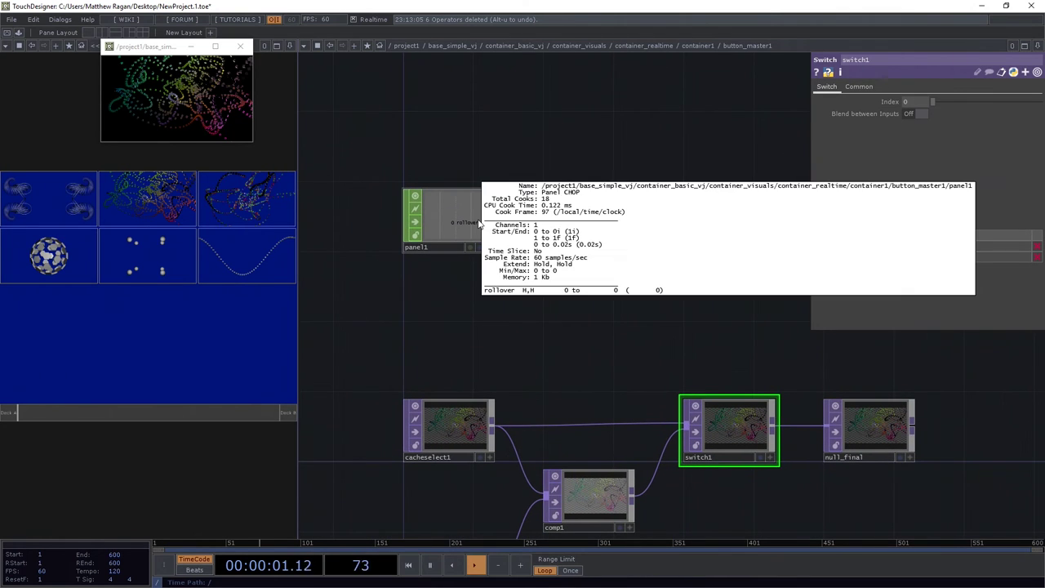
pyautogui.rightClick(490, 217)
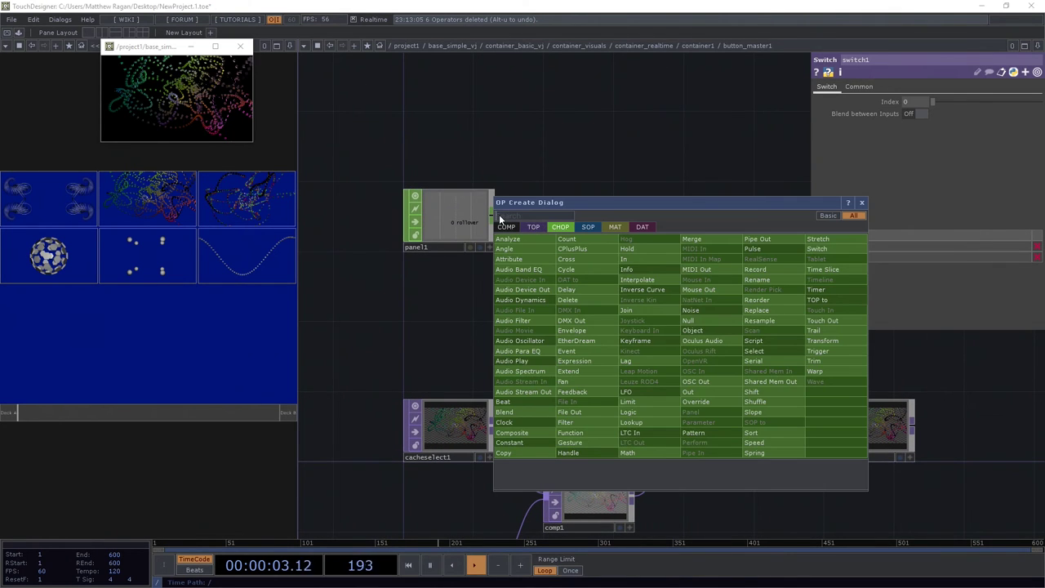
pyautogui.click(695, 321)
pyautogui.click(764, 160)
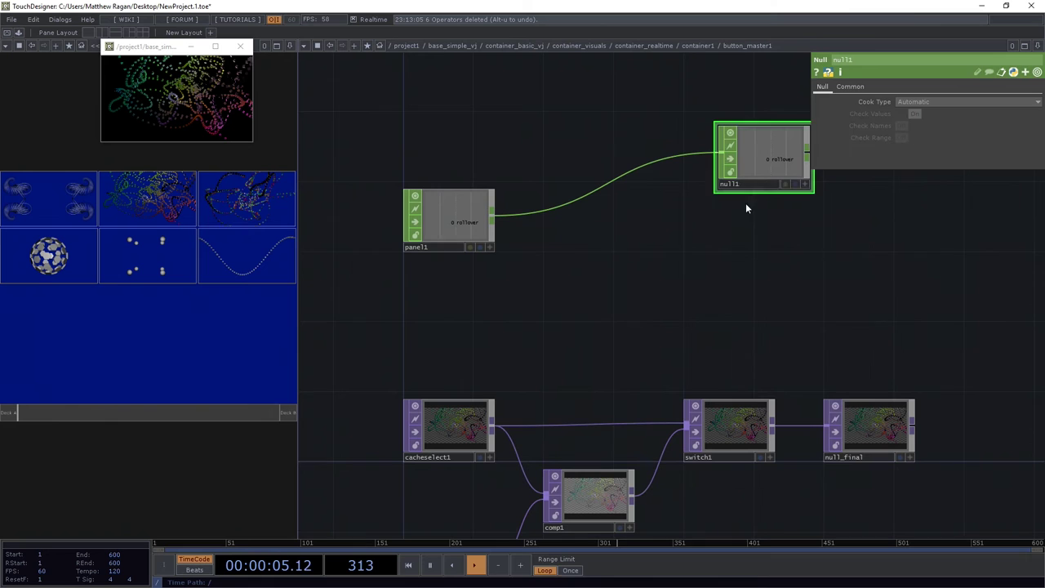
pyautogui.moveTo(752, 173); pyautogui.dragTo(714, 234)
pyautogui.scroll(3, 730, 255)
pyautogui.moveTo(709, 194); pyautogui.dragTo(711, 205)
pyautogui.moveTo(716, 310); pyautogui.dragTo(686, 257)
pyautogui.scroll(-3, 684, 255)
# Export the rollover channel of the Null CHOP to switch1's Index parameter
pyautogui.click(686, 225)
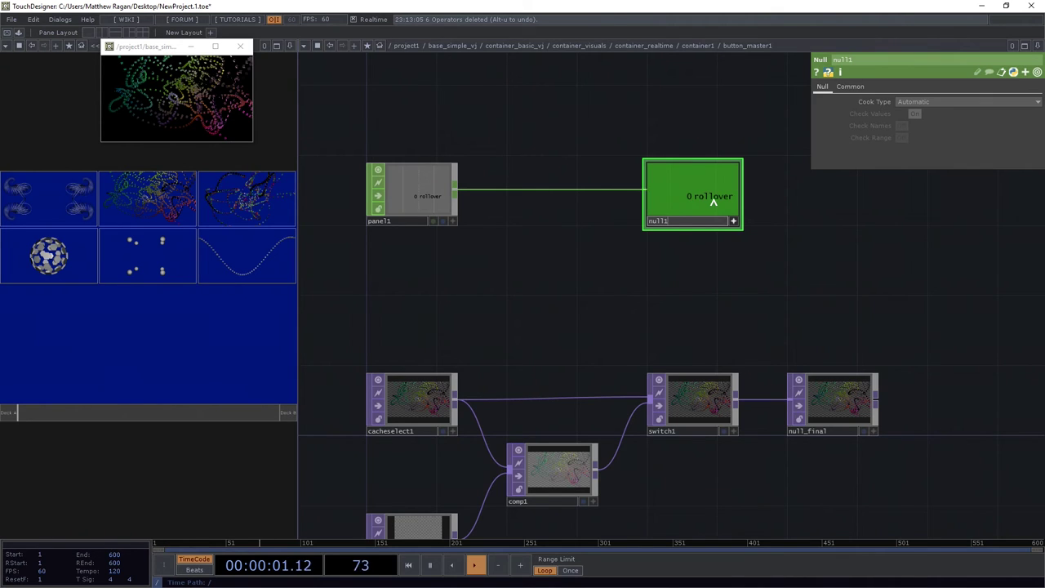
pyautogui.moveTo(713, 201); pyautogui.dragTo(921, 104)
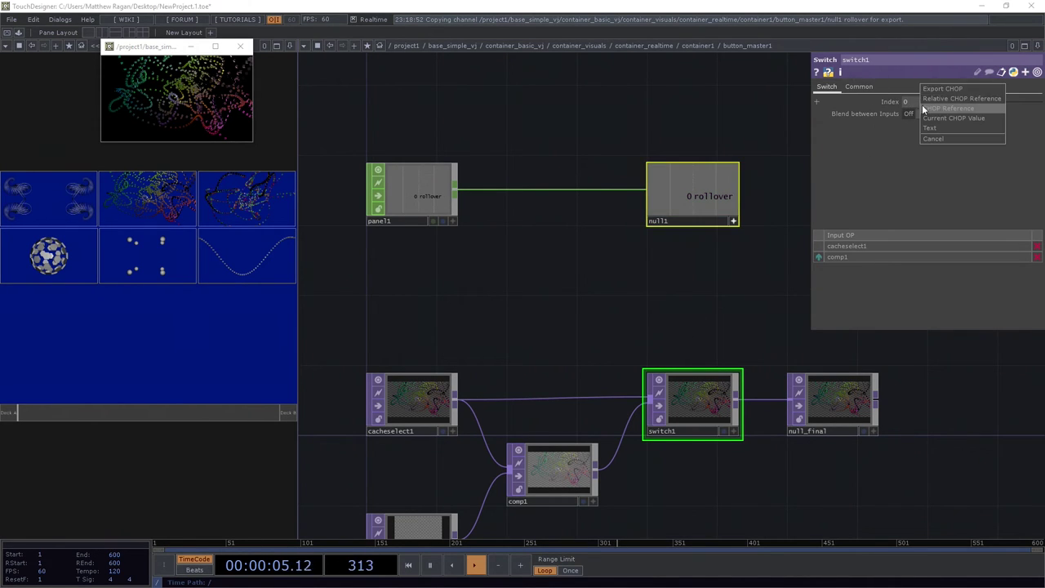
pyautogui.click(941, 90)
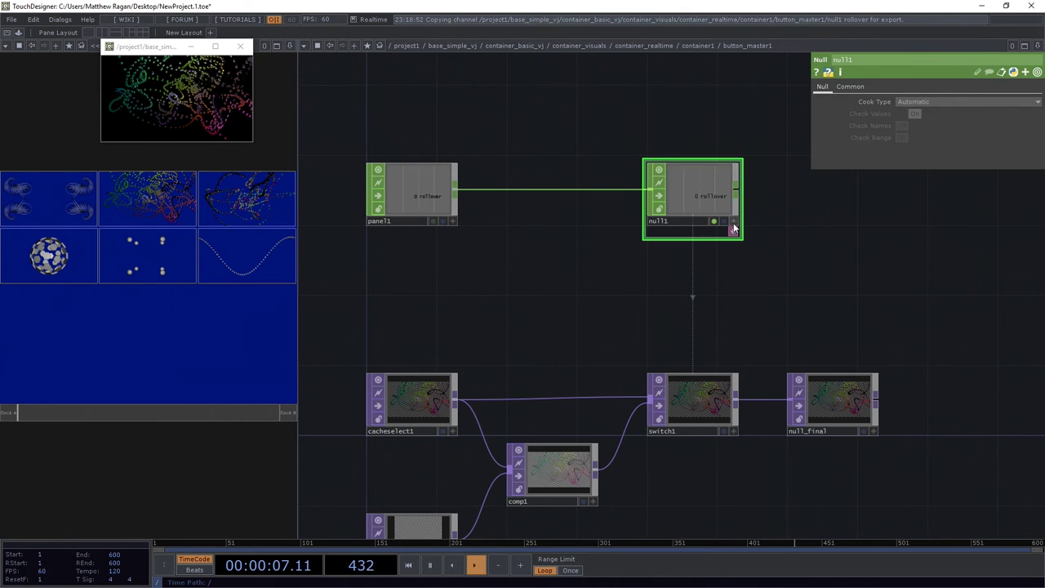
pyautogui.moveTo(737, 303); pyautogui.dragTo(688, 274)
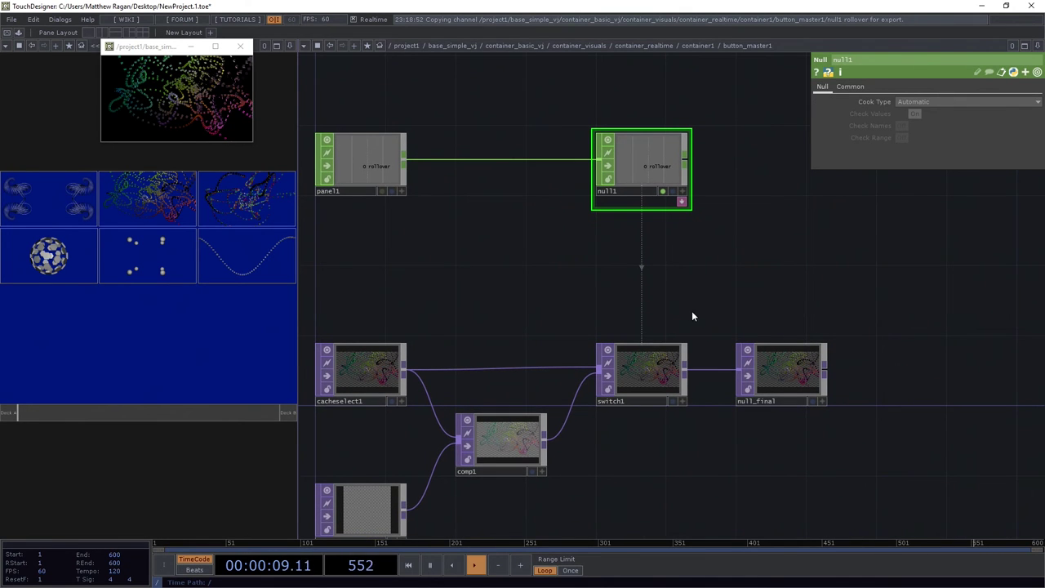
# Examine switch1's index and both of its source images while testing the rollover in the floating button viewer
pyautogui.click(631, 378)
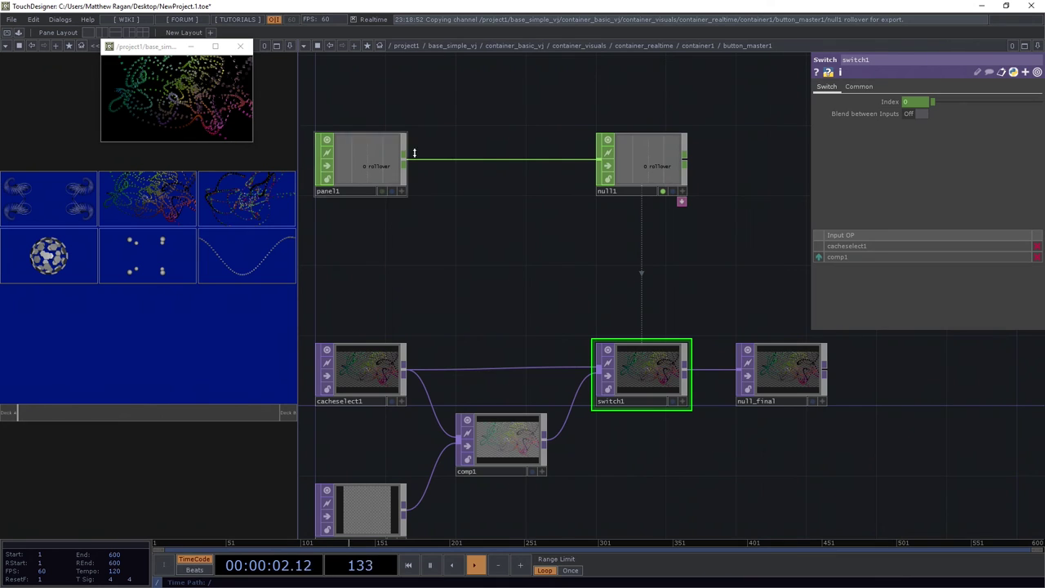
pyautogui.moveTo(523, 254); pyautogui.dragTo(520, 223)
pyautogui.scroll(8, 544, 356)
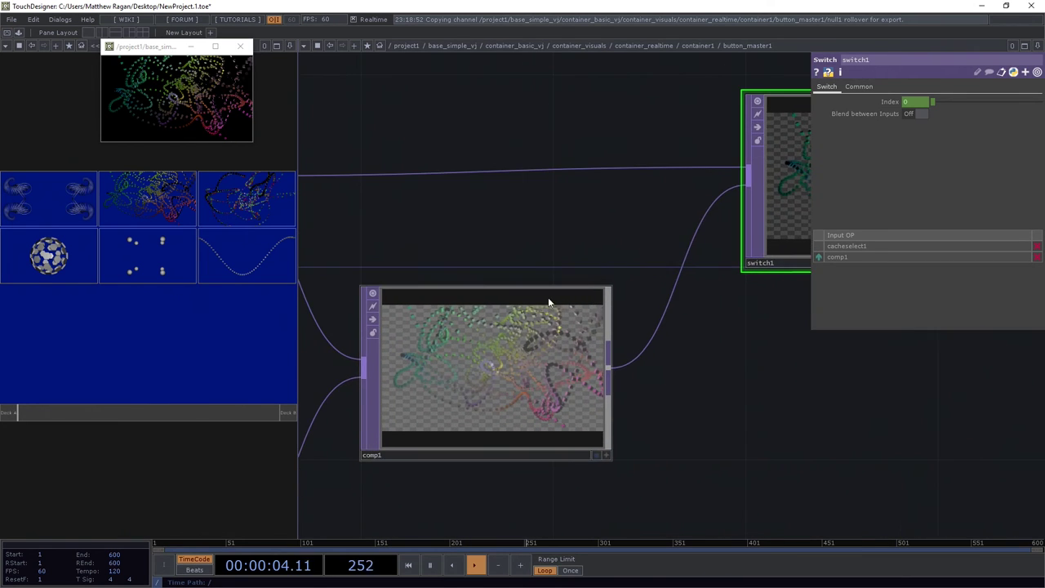
pyautogui.moveTo(578, 274); pyautogui.dragTo(592, 277)
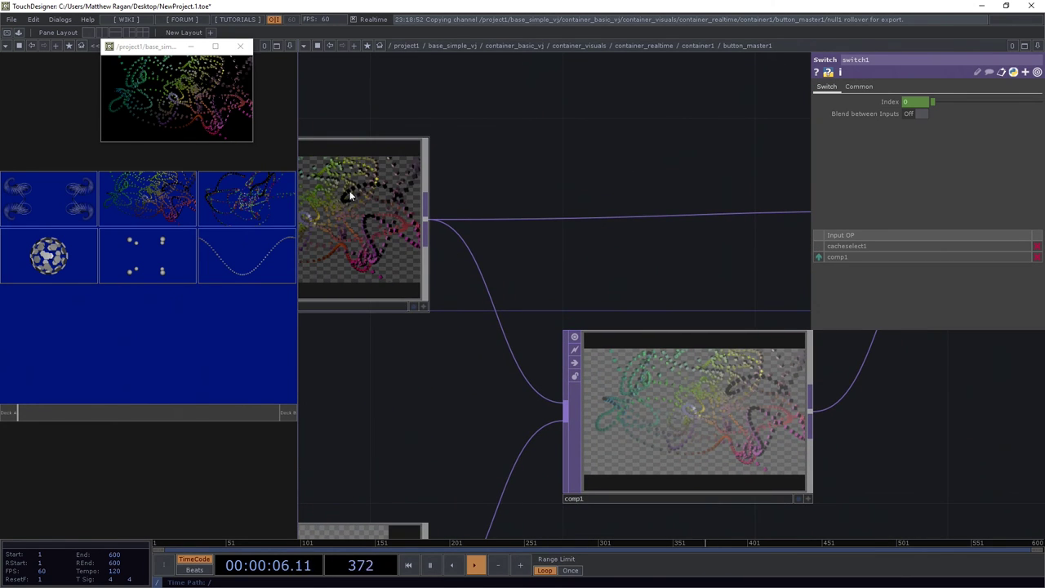
pyautogui.moveTo(462, 177); pyautogui.dragTo(609, 177)
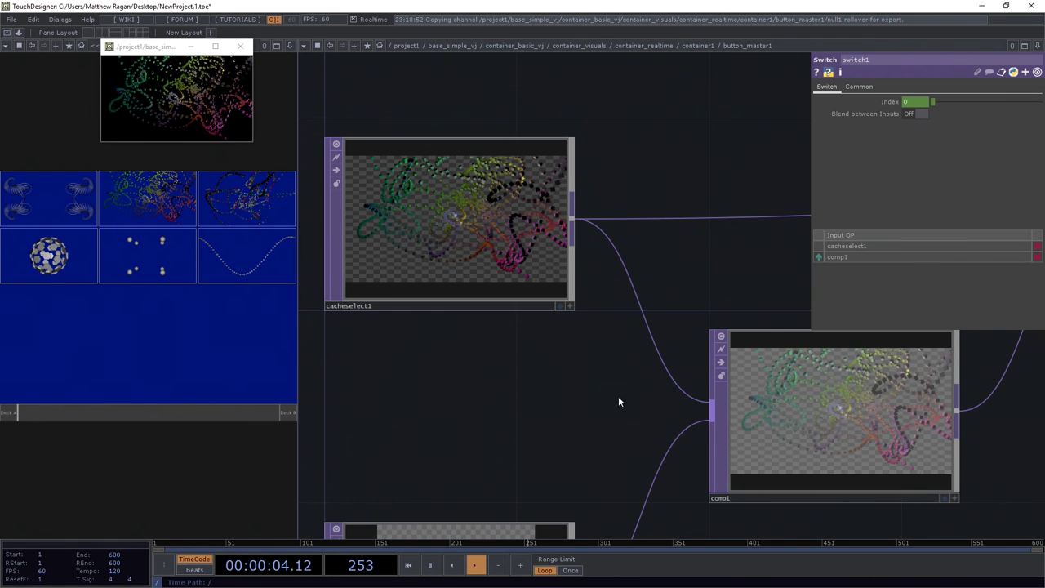
pyautogui.moveTo(603, 389); pyautogui.dragTo(558, 367)
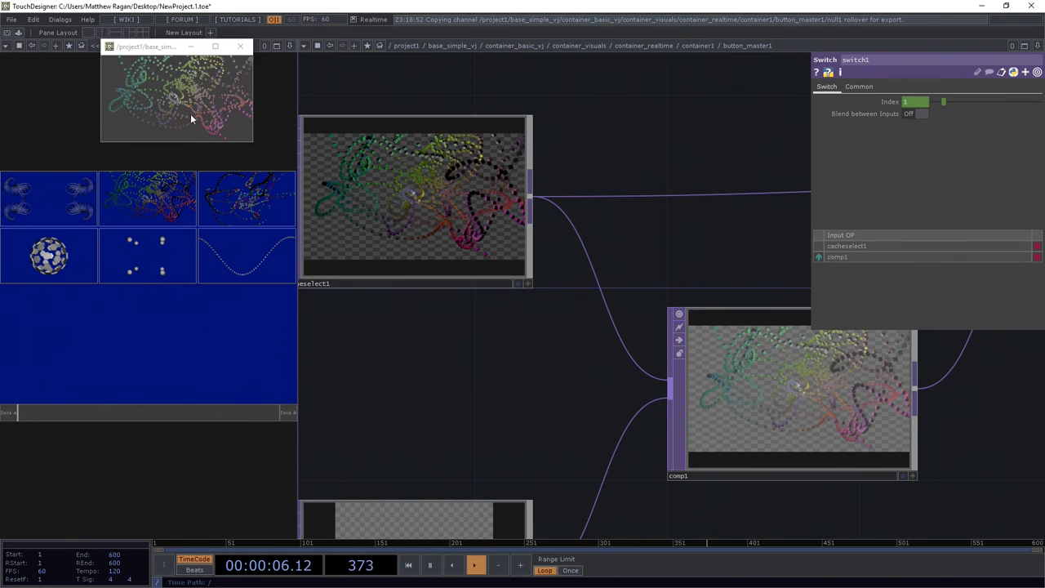
pyautogui.click(289, 235)
# Return to the container1 network and show the operator parameters beside button_master1 and the replicated items
pyautogui.scroll(-5, 496, 122)
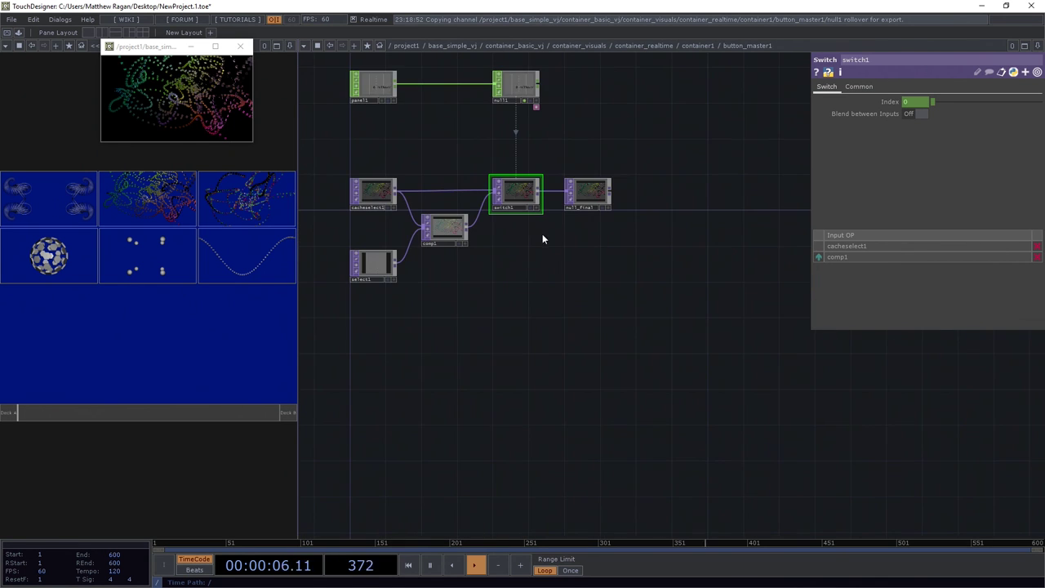
pyautogui.scroll(-10, 543, 238)
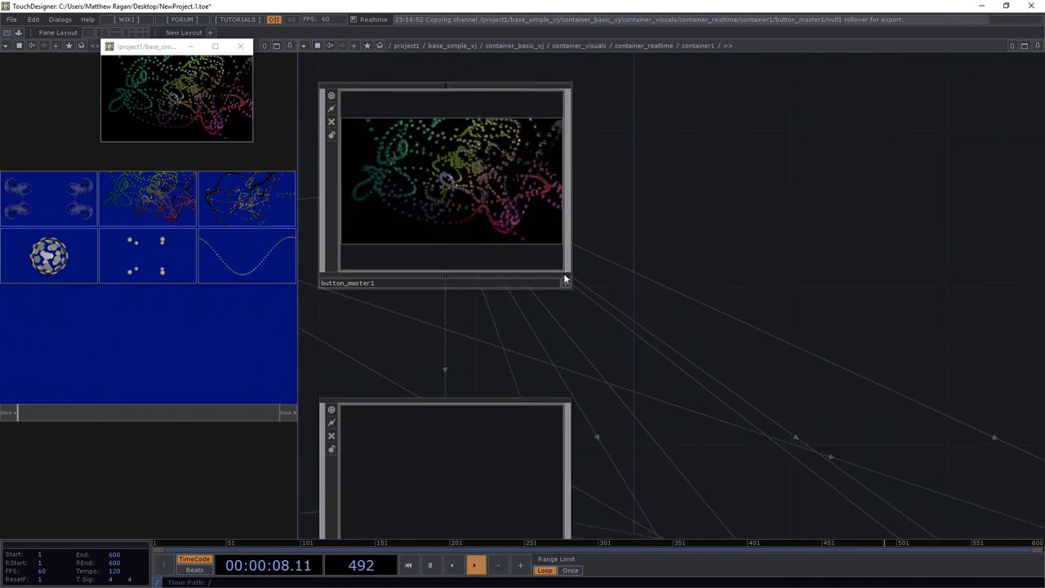
pyautogui.scroll(-8, 563, 272)
pyautogui.press('p')
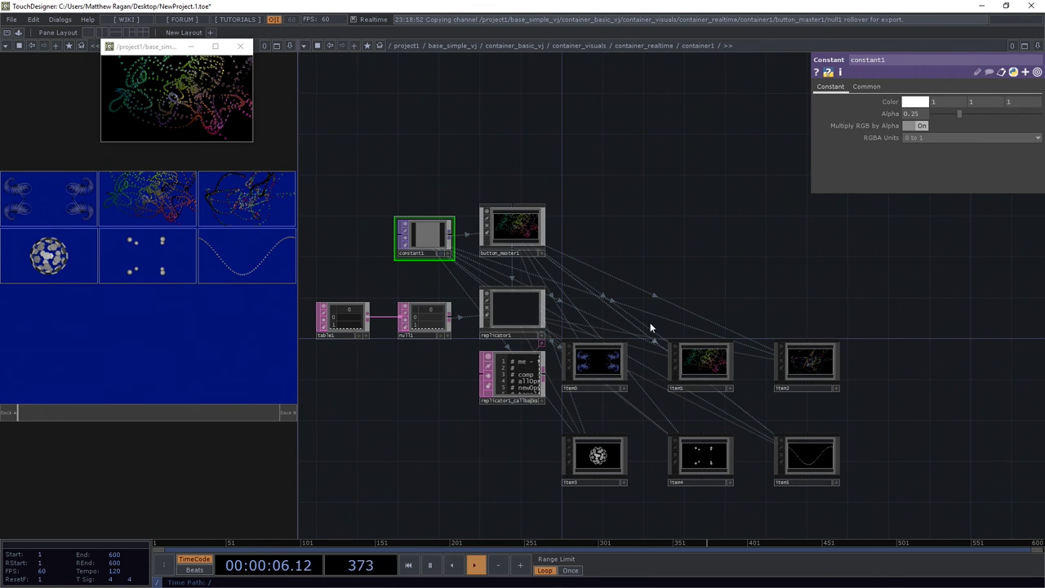
pyautogui.scroll(5, 590, 245)
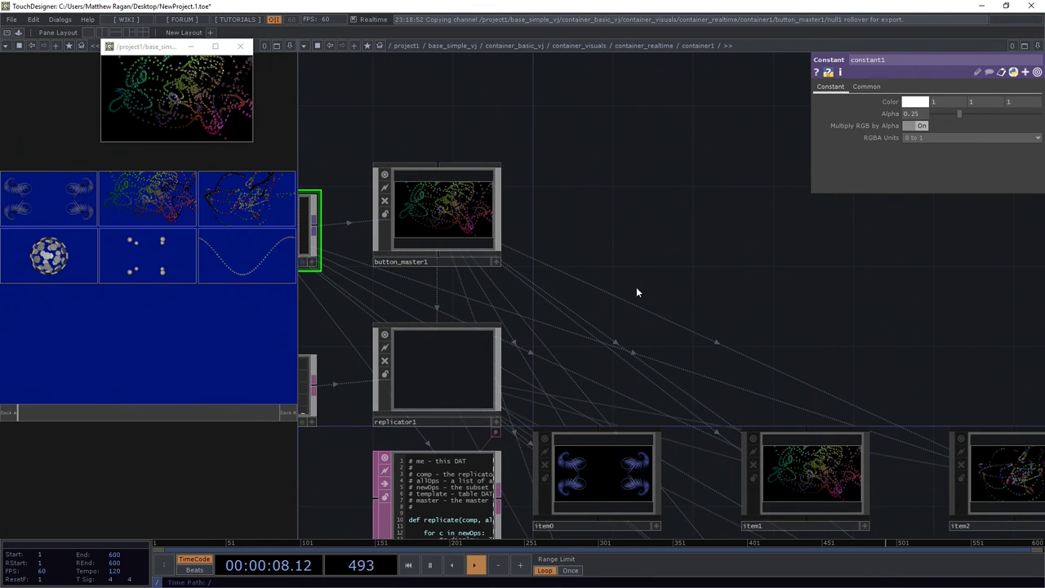